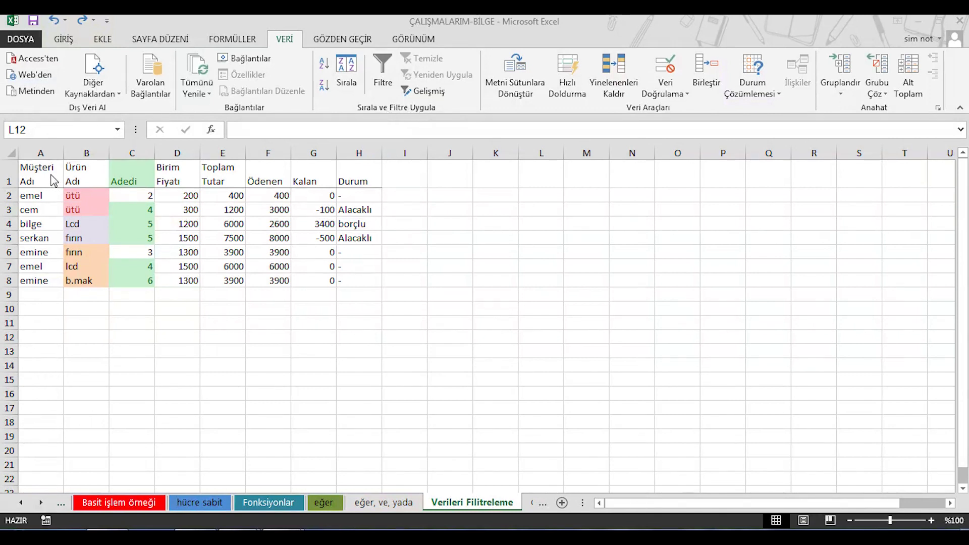
Copy the sales table's header row A1:H1 and paste it starting at K1
left_click_drag(45, 167, 348, 169)
right_click(349, 169)
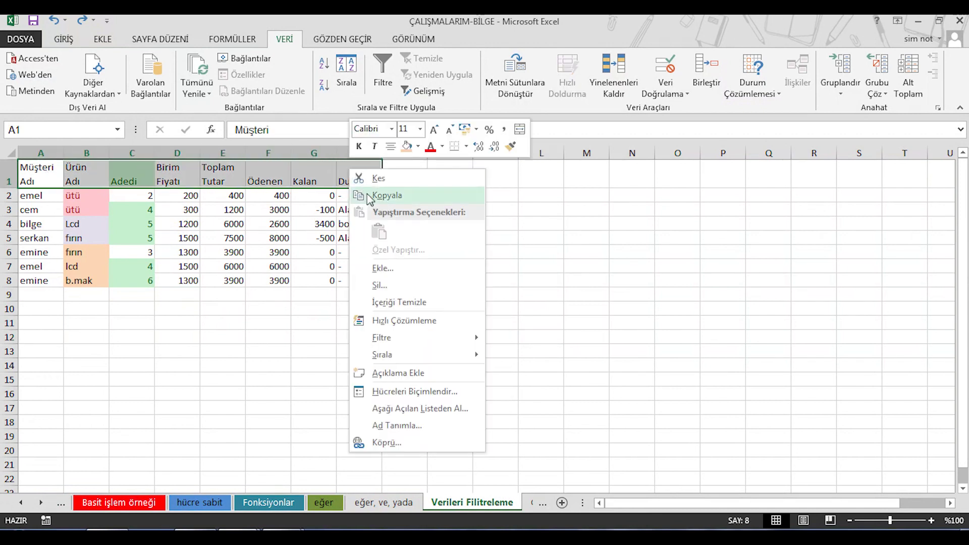
left_click(386, 195)
left_click(572, 177)
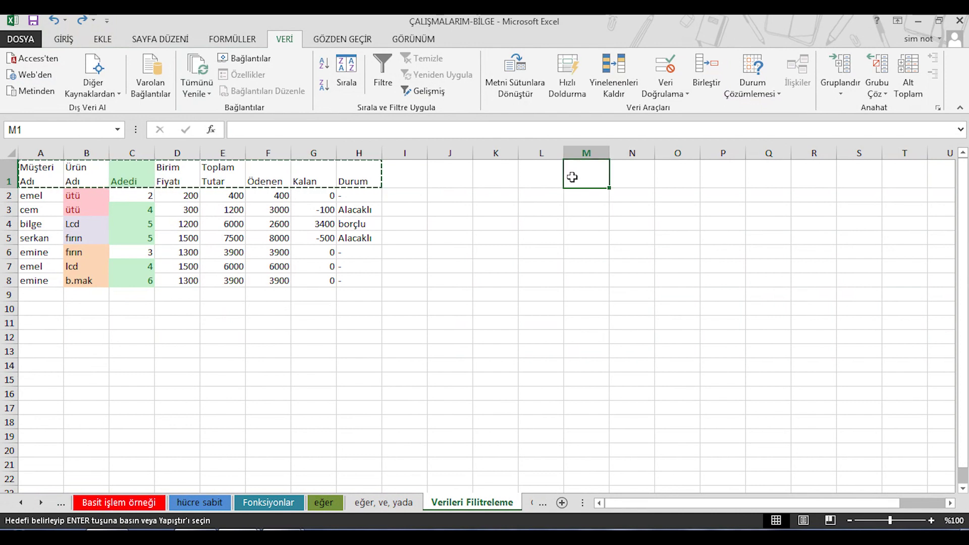
right_click(497, 178)
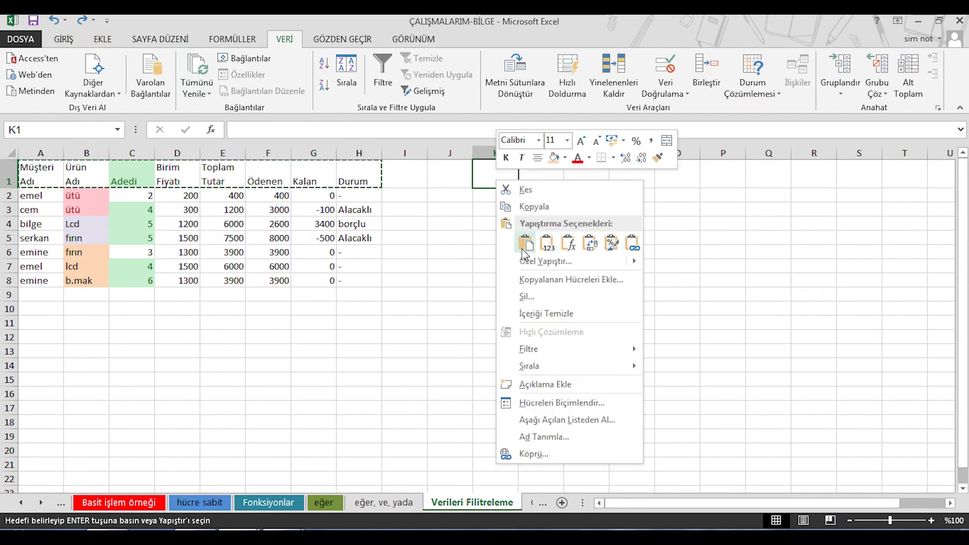
left_click(529, 251)
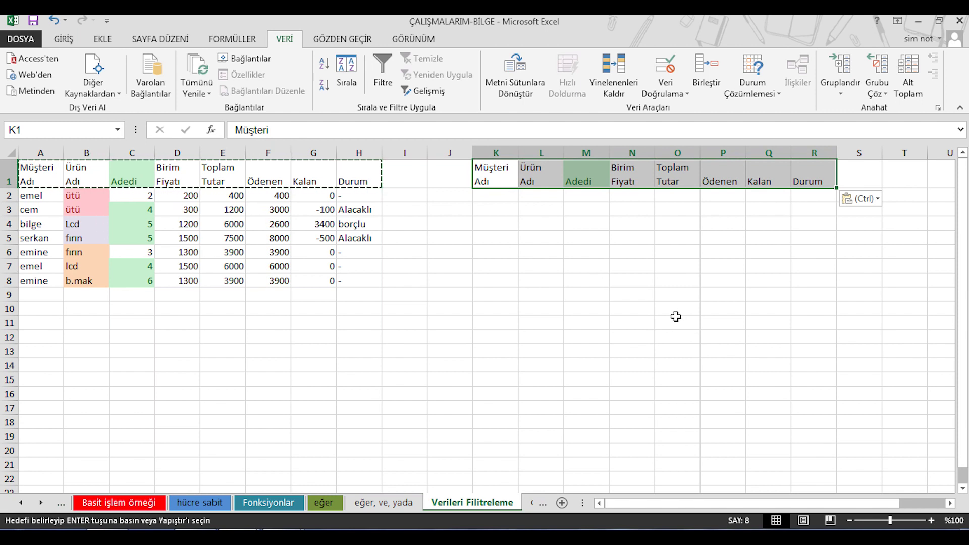
Enter the criterion 5 in M2 under the Adedi heading
left_click(581, 196)
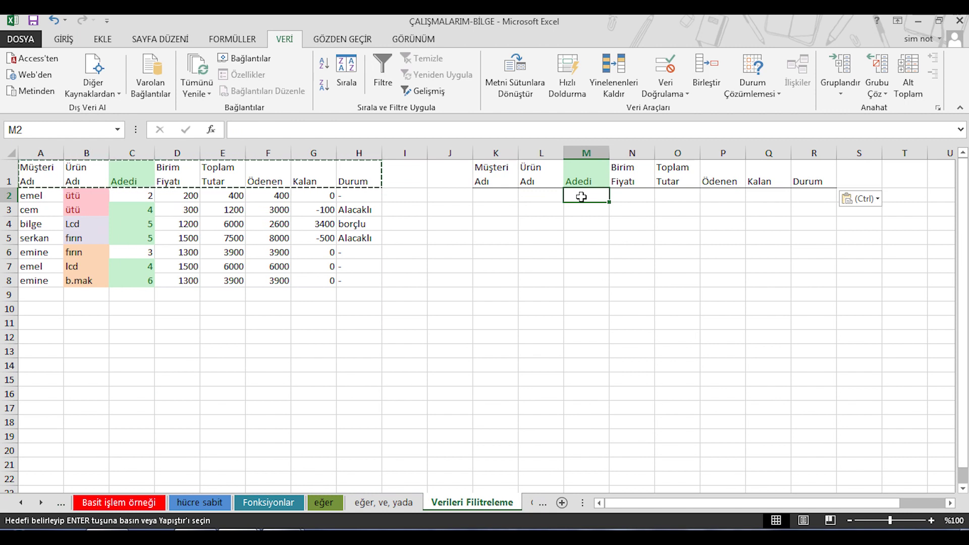
type("5")
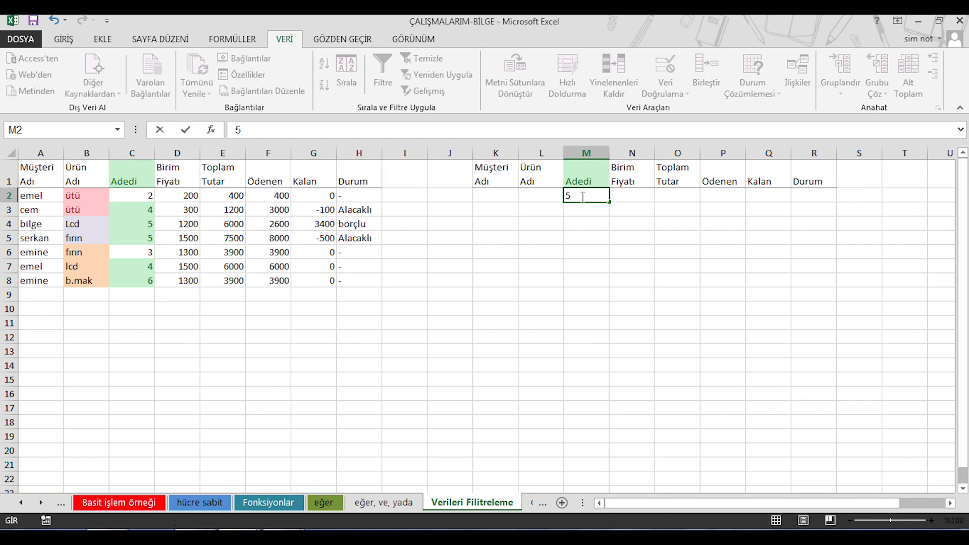
left_click(585, 223)
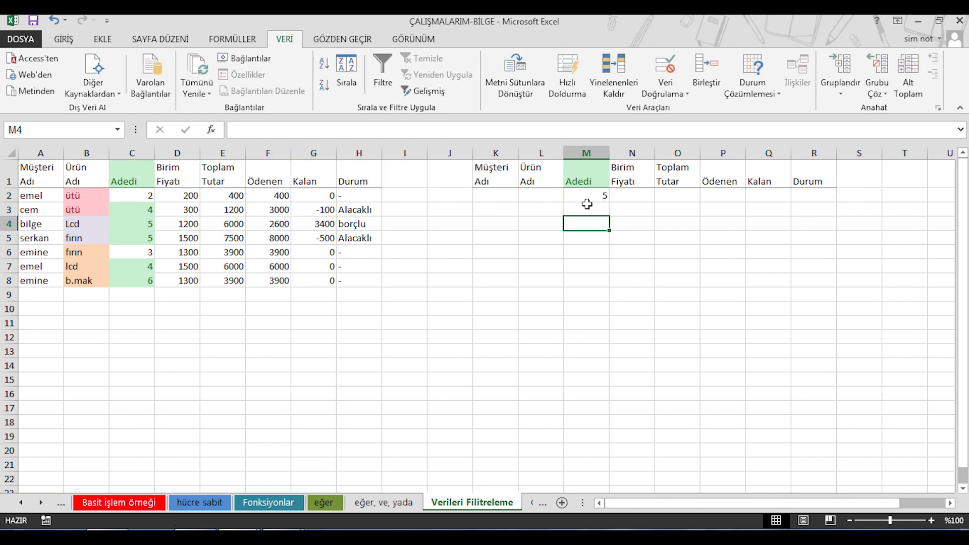
left_click(589, 182)
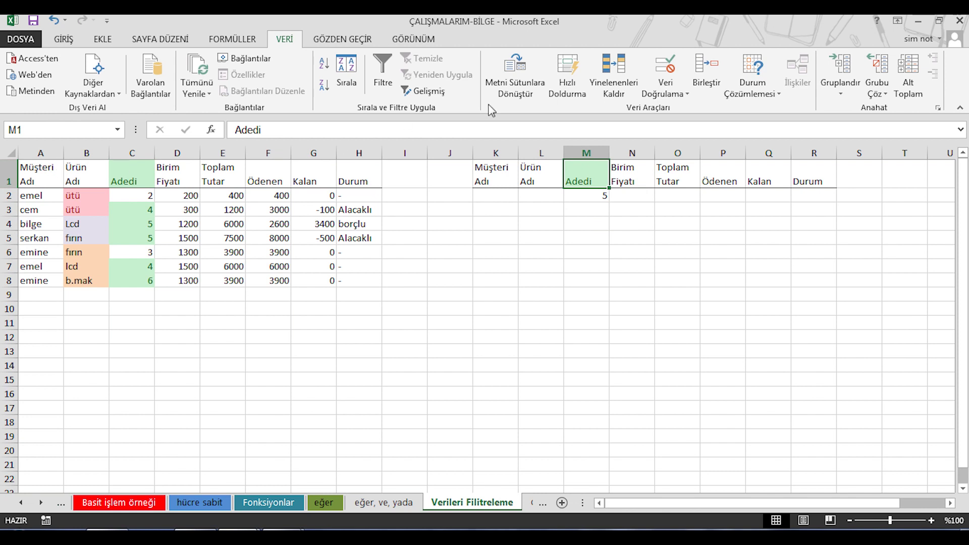
Run Gelişmiş filter with list A1:H8 and criteria M1:M2, copying results to A10
left_click(424, 91)
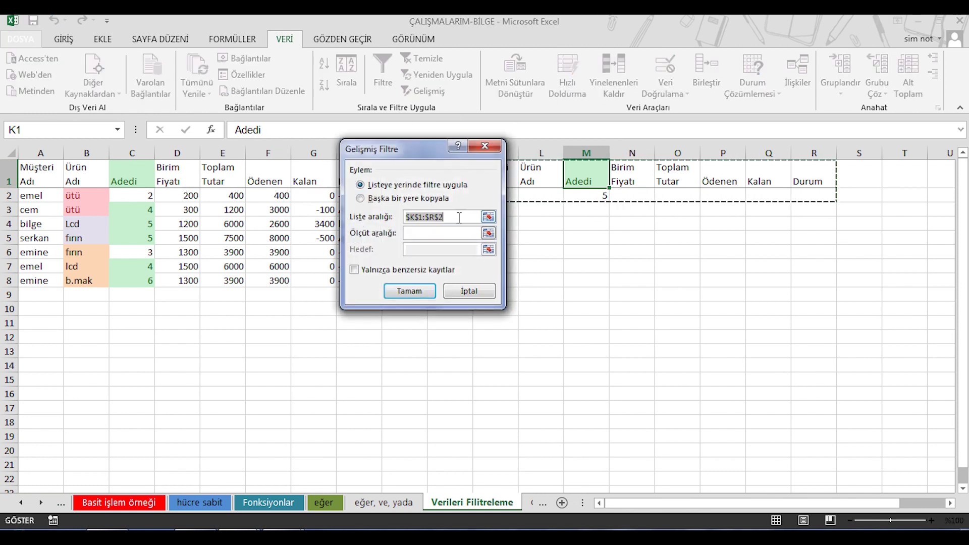
left_click_drag(452, 151, 555, 170)
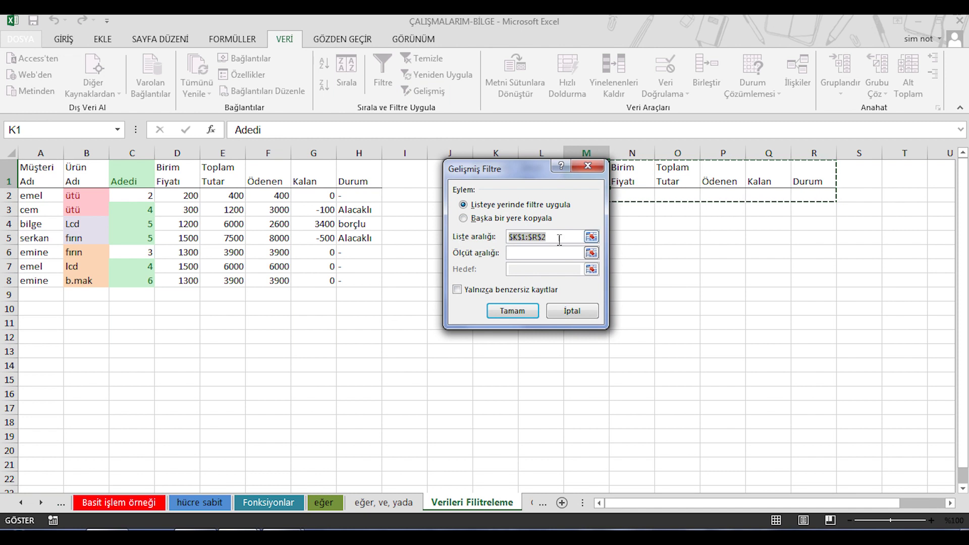
mouse_move(40, 174)
left_mouse_down()
mouse_move(362, 289)
mouse_move(361, 279)
left_mouse_up()
left_click(526, 251)
left_click_drag(556, 168, 471, 163)
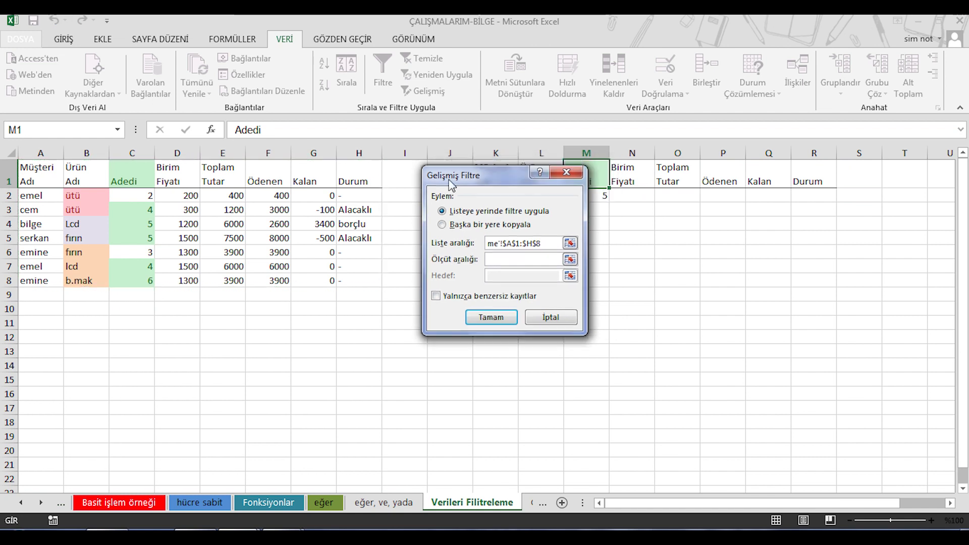
left_click_drag(594, 171, 588, 197)
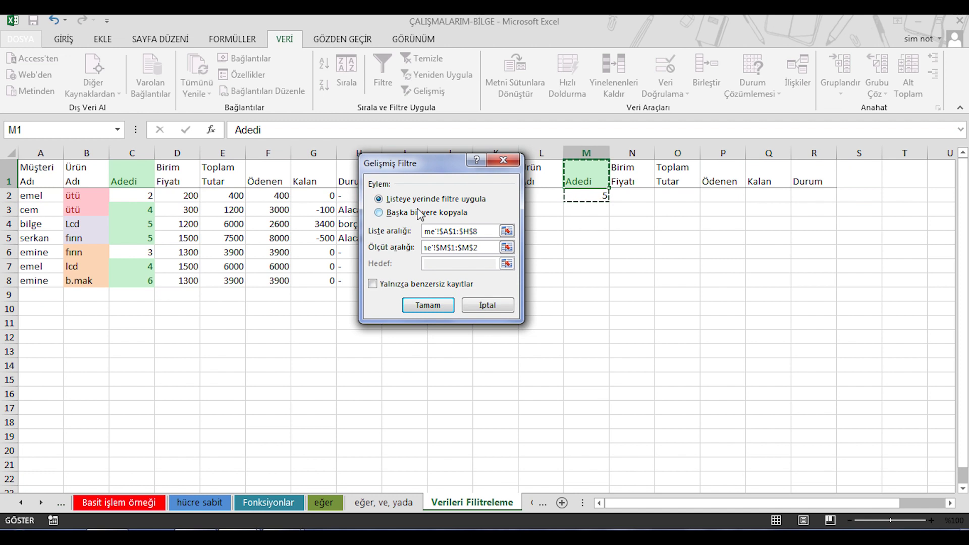
left_click(411, 215)
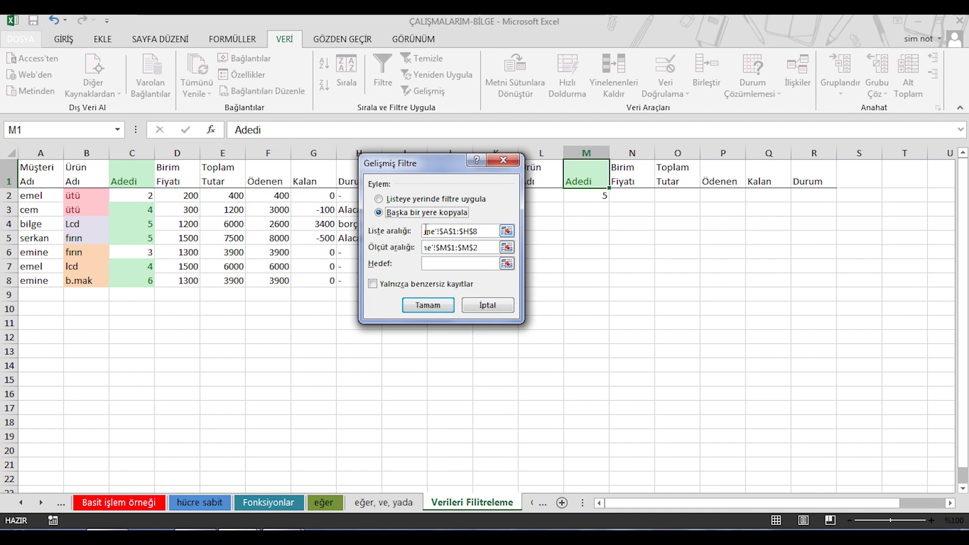
left_click(436, 264)
left_click_drag(440, 172, 459, 193)
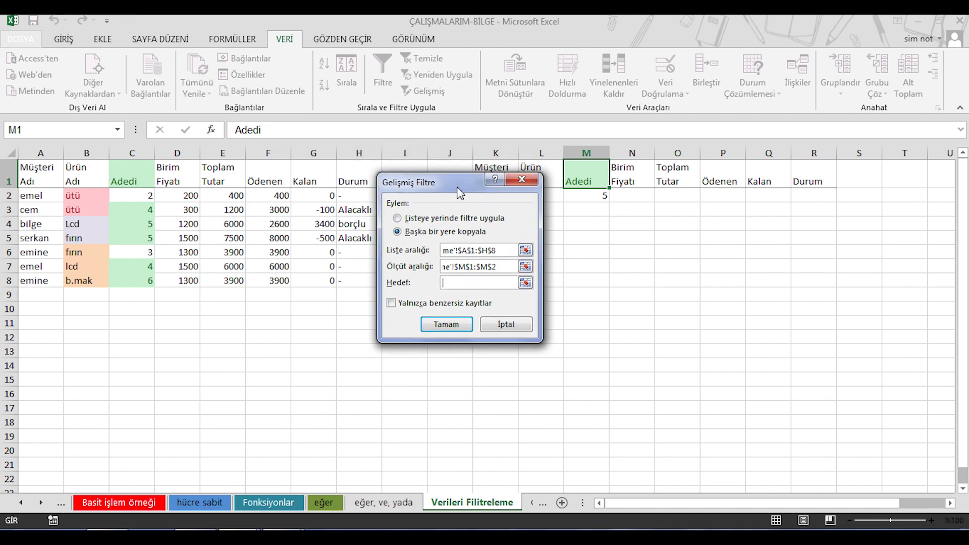
left_click(26, 309)
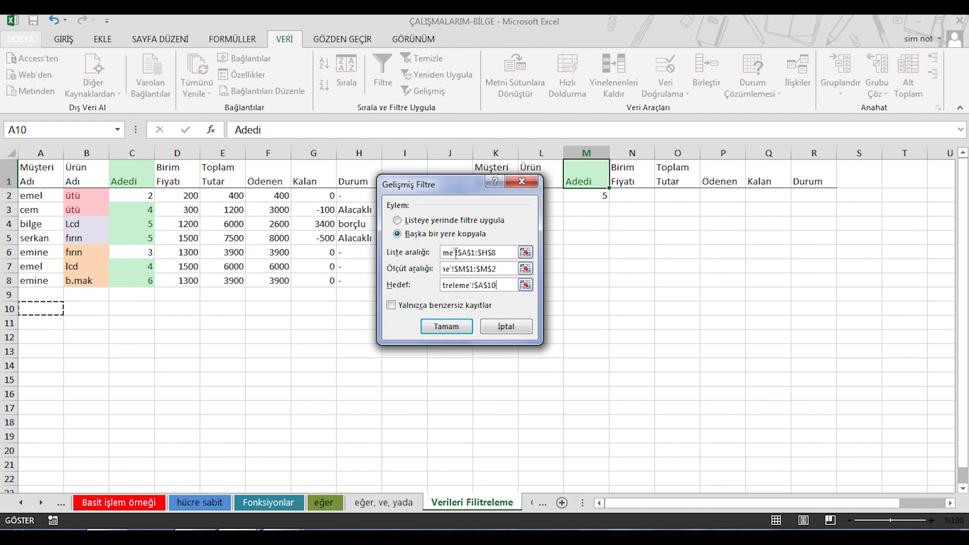
left_click(446, 326)
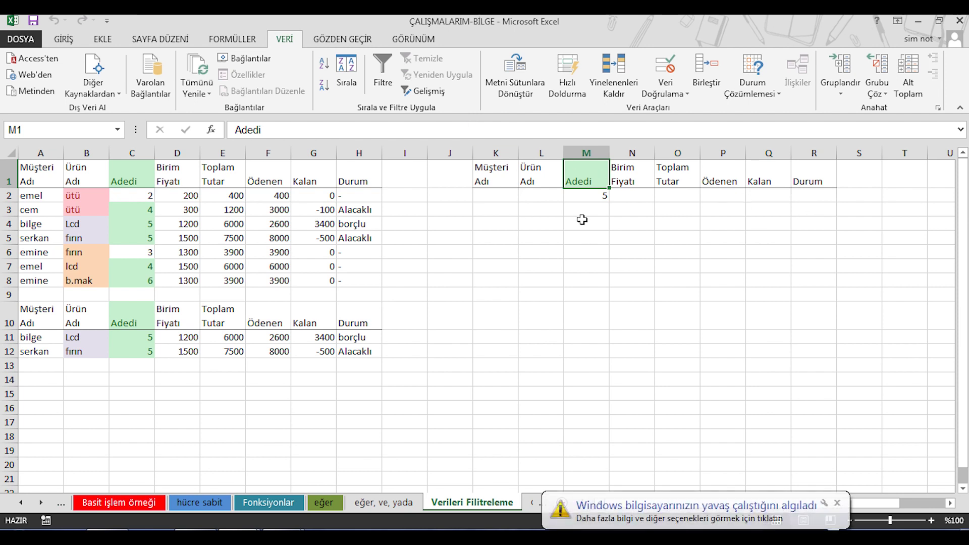
left_click(838, 504)
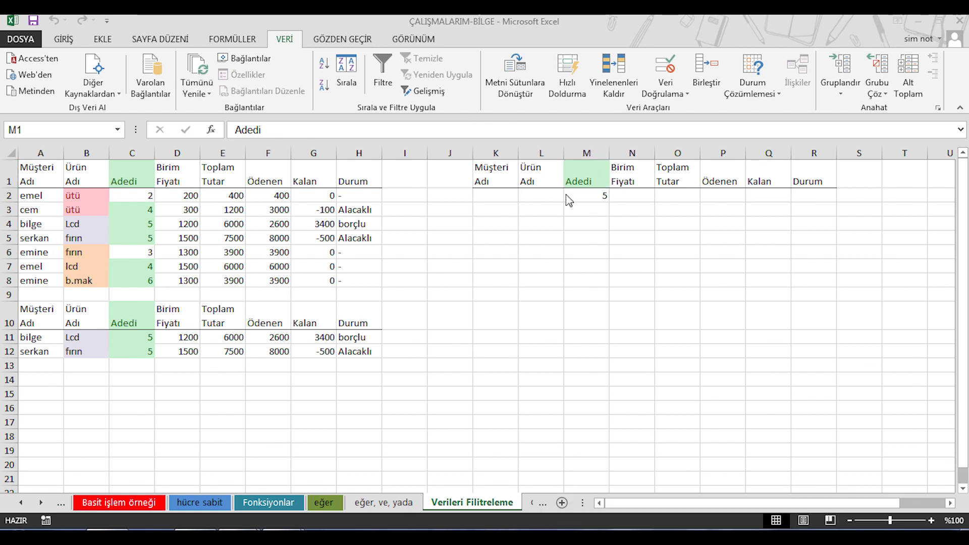
left_click(602, 210)
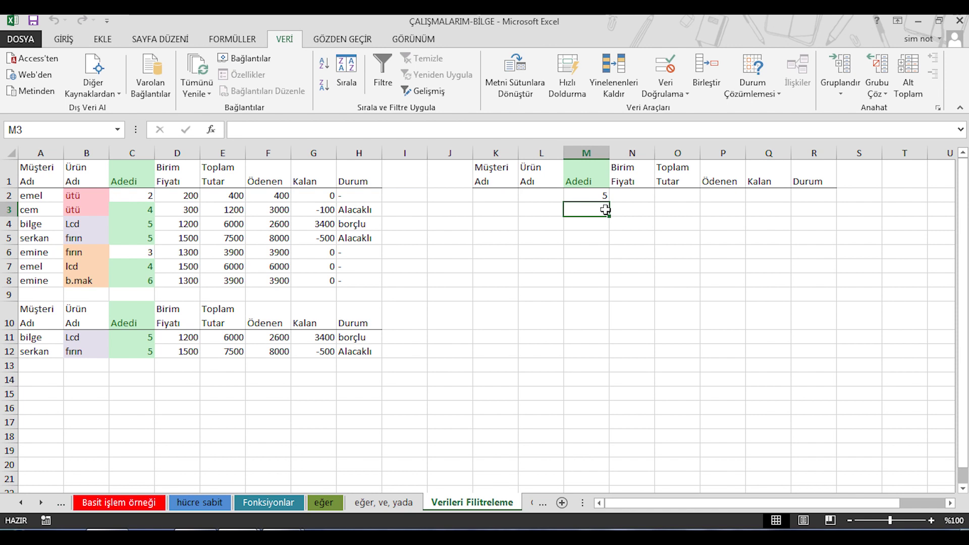
Add 4 as a second Adedi criterion in M3
type("4")
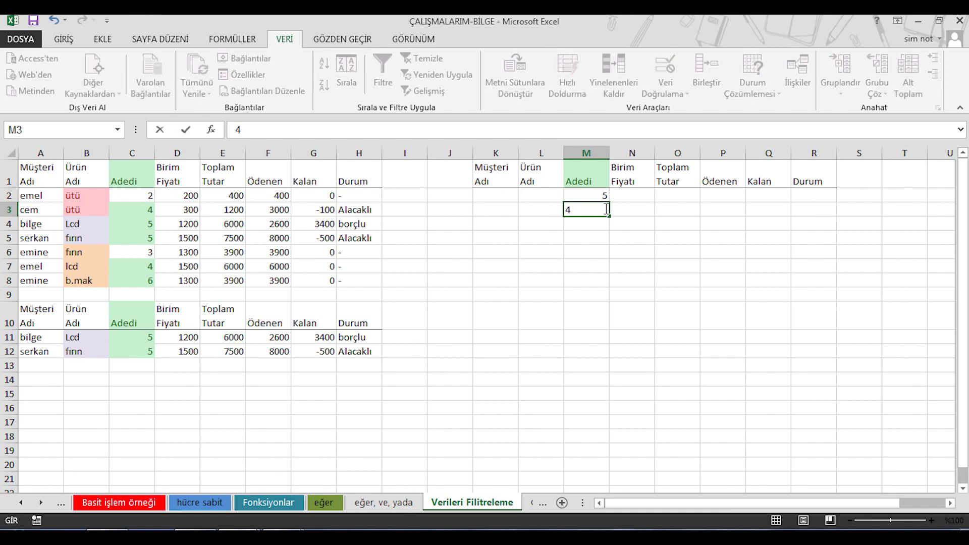
key("Return")
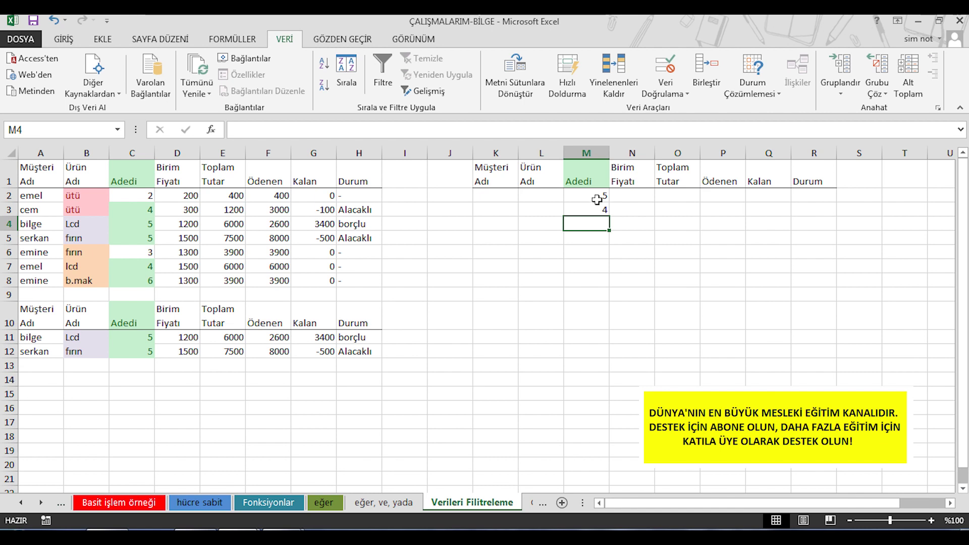
left_click(588, 174)
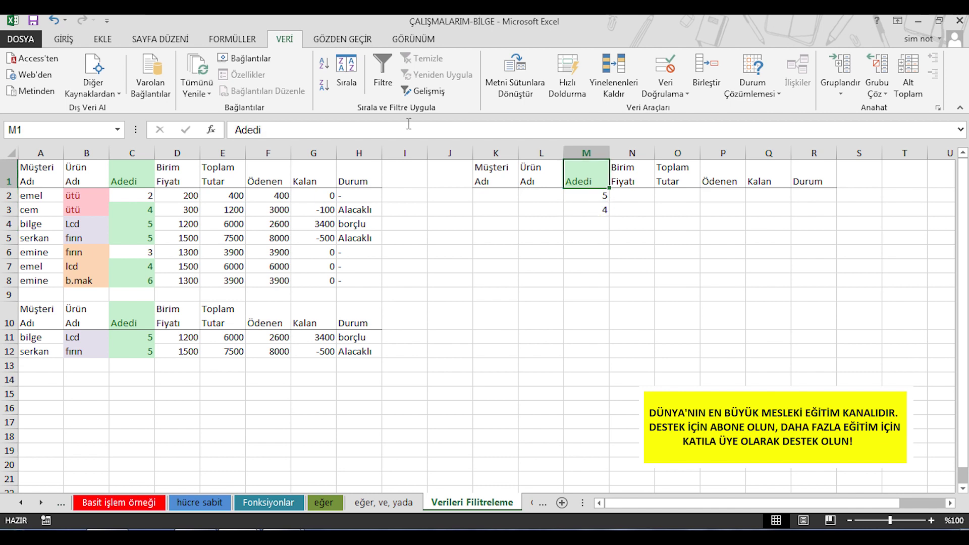
Rerun the advanced filter with criteria M1:M3, copying matches to A10:H10
left_click(419, 92)
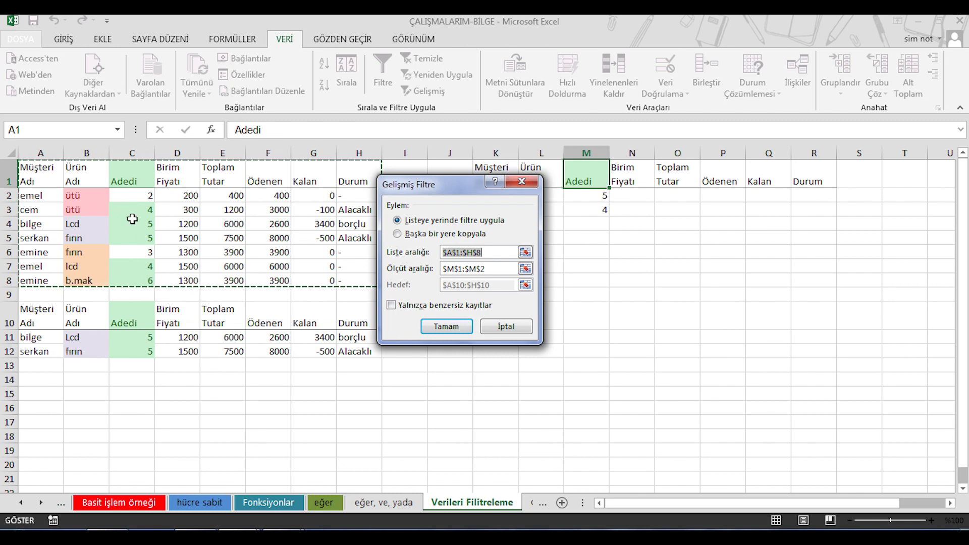
left_click(484, 271)
left_click_drag(589, 167, 598, 211)
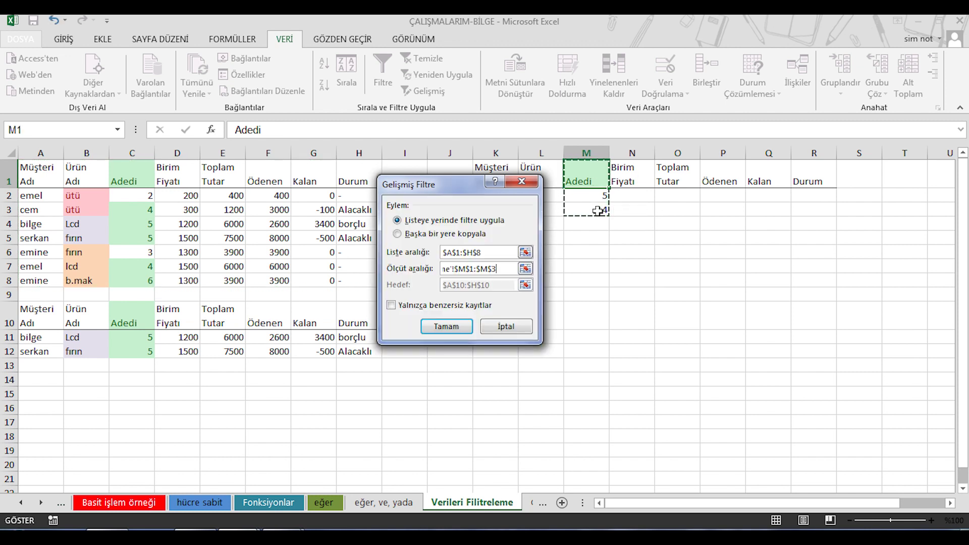
left_click(427, 234)
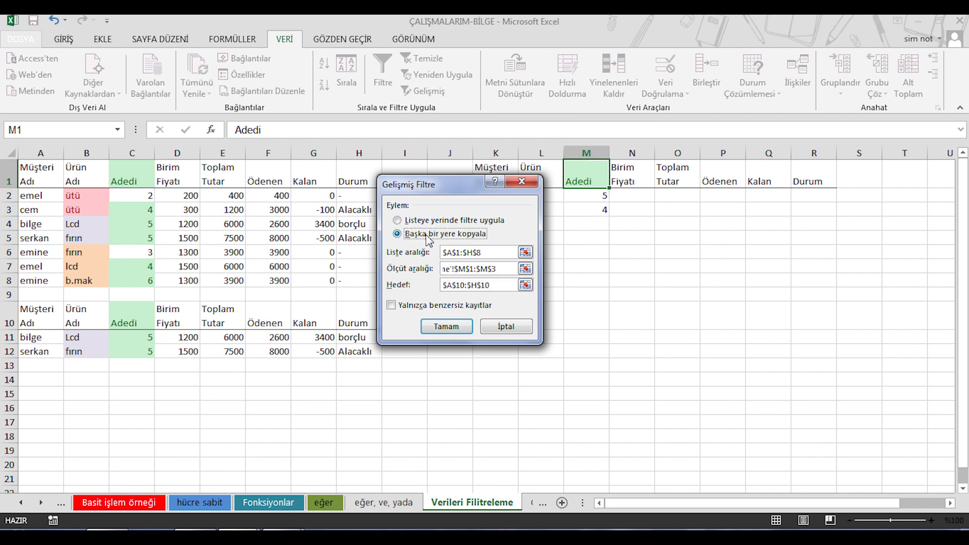
left_click(497, 287)
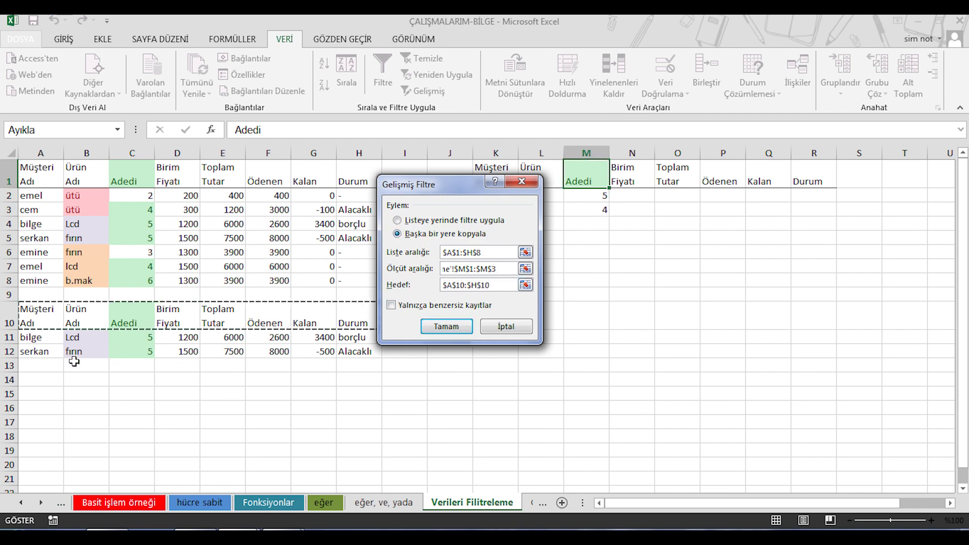
left_click(464, 325)
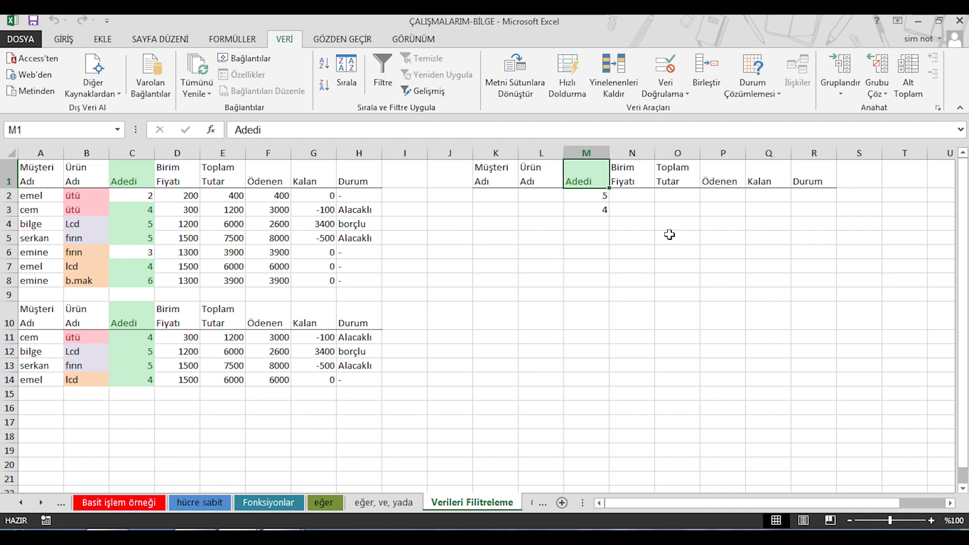
Enter the wildcard criterion e* in K2 under Müşteri Adı
left_click(488, 193)
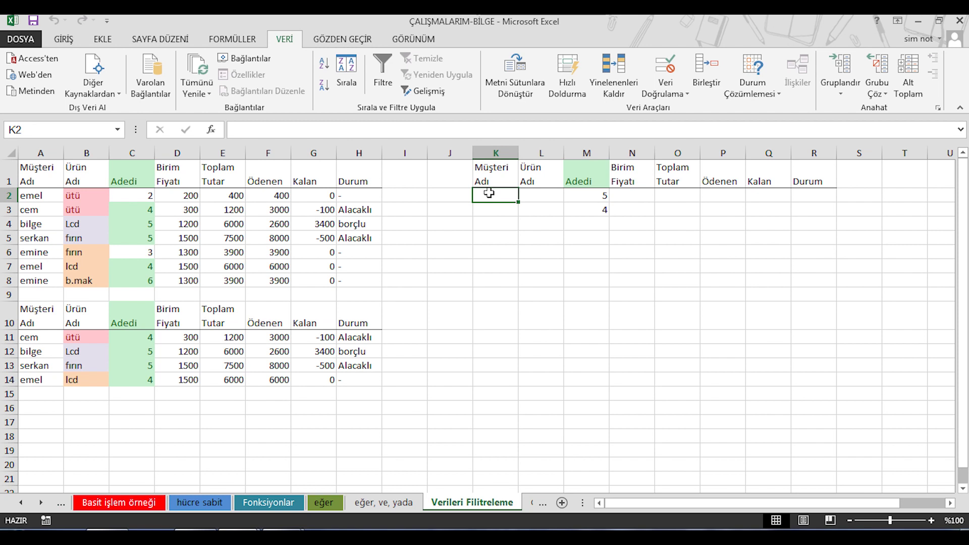
type("e*")
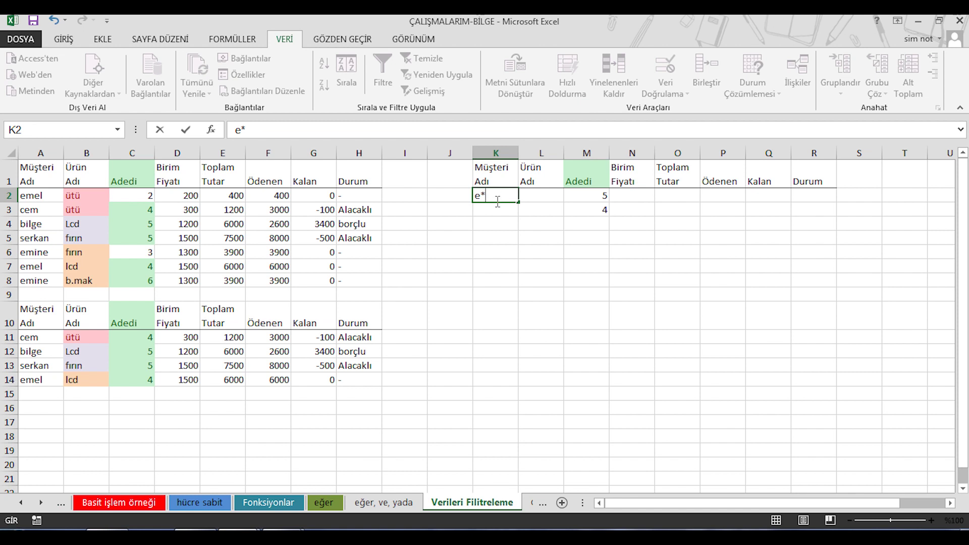
left_click(526, 242)
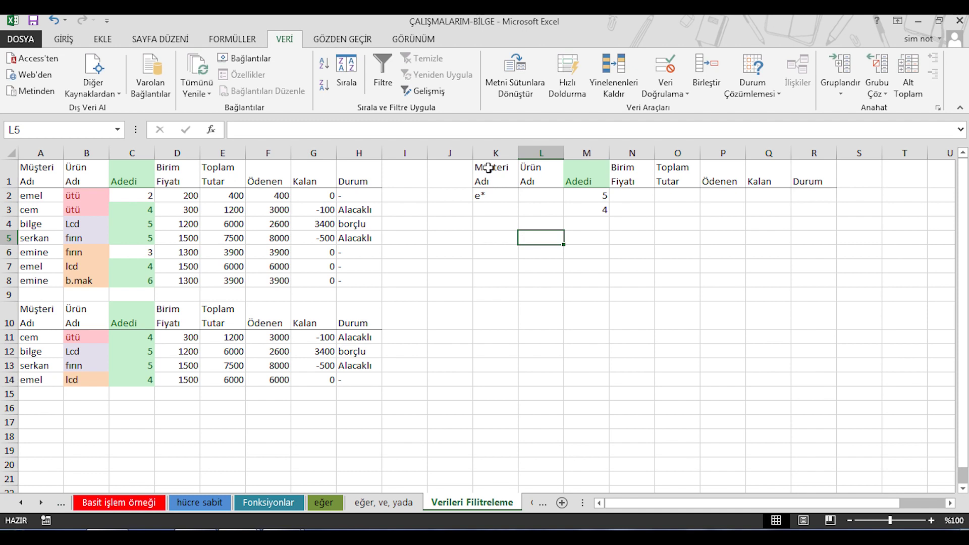
left_click(489, 168)
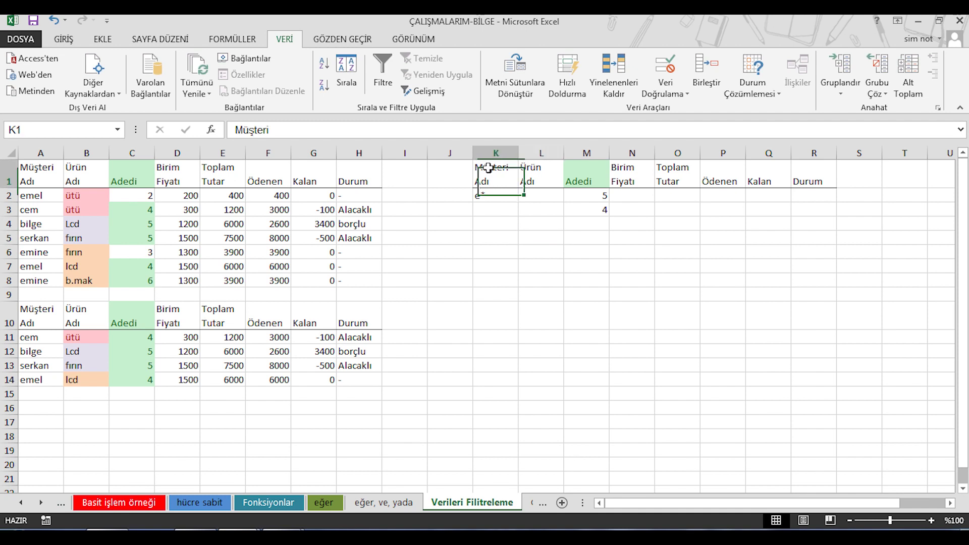
Run the advanced filter with criteria K1:K2, copying the e* matches to A10:H10
left_click(433, 90)
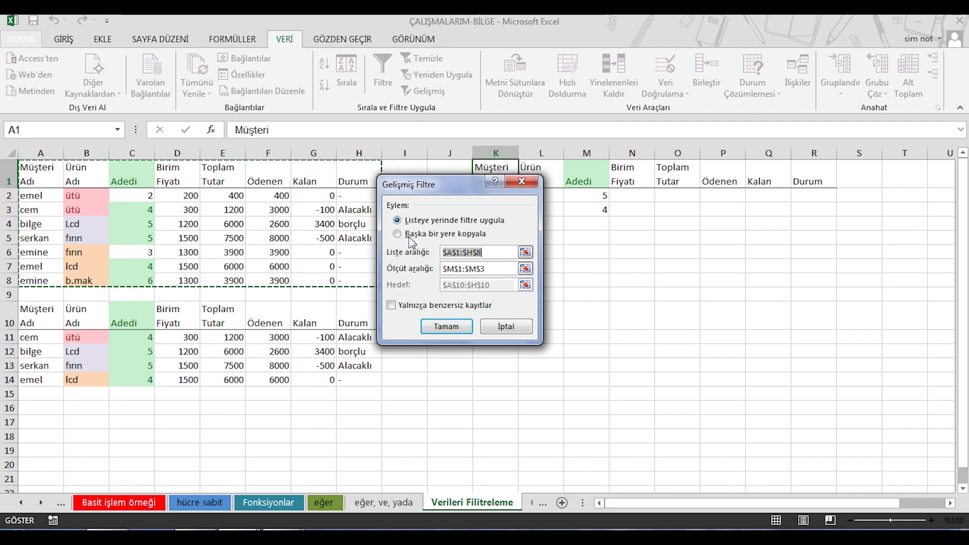
left_click_drag(399, 185, 631, 228)
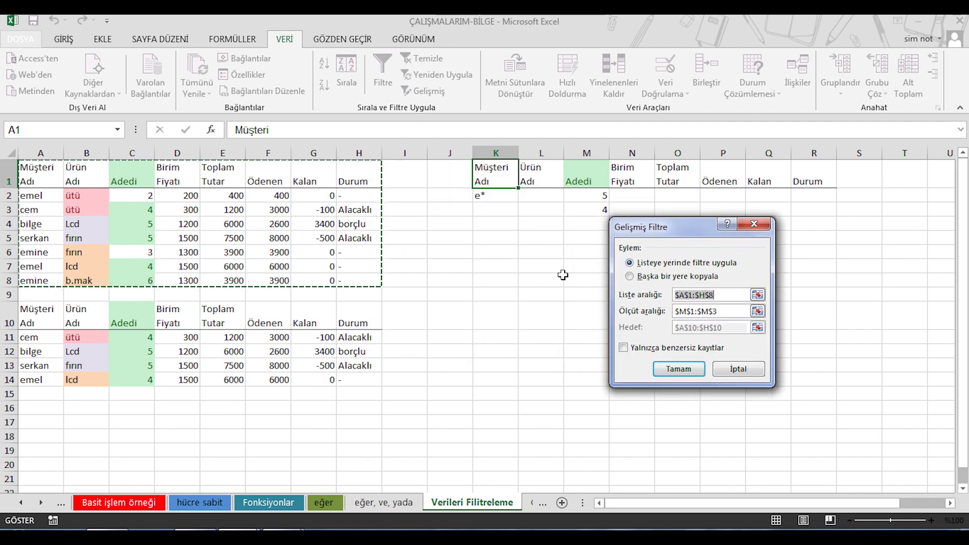
left_click(718, 313)
double_click(718, 313)
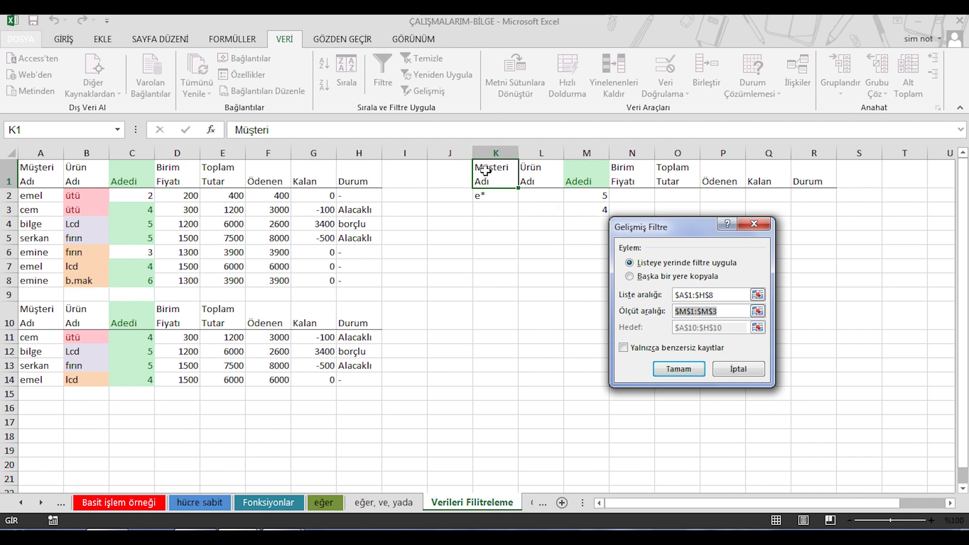
left_click_drag(484, 174, 487, 196)
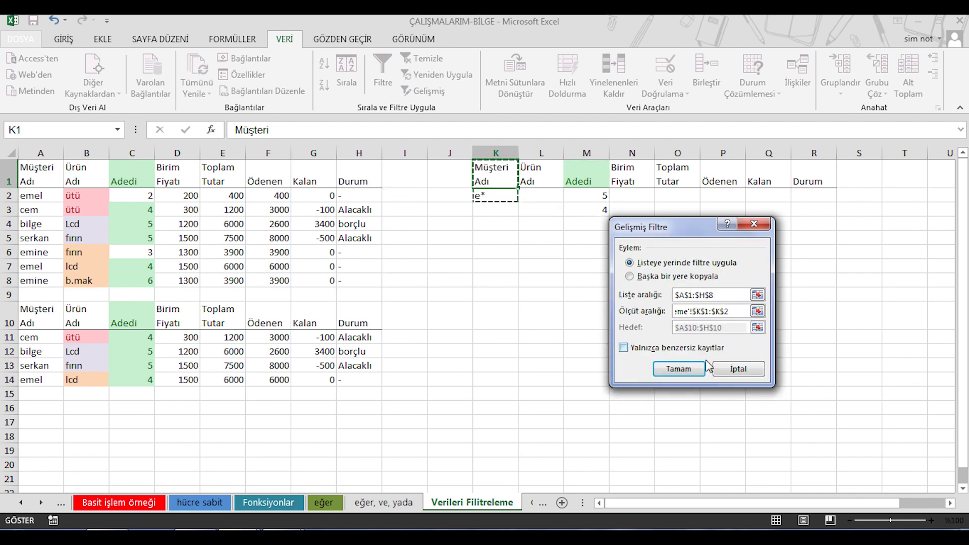
left_click(656, 277)
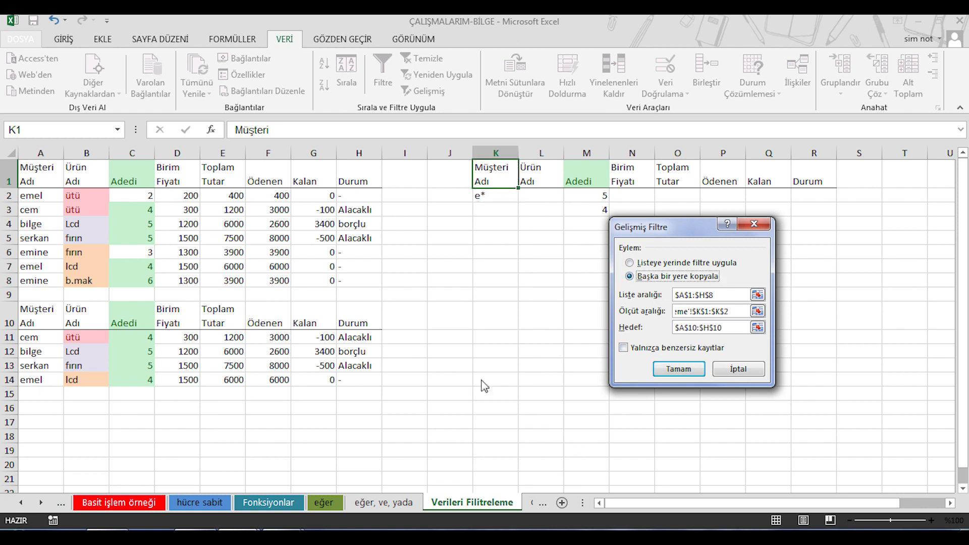
left_click(678, 368)
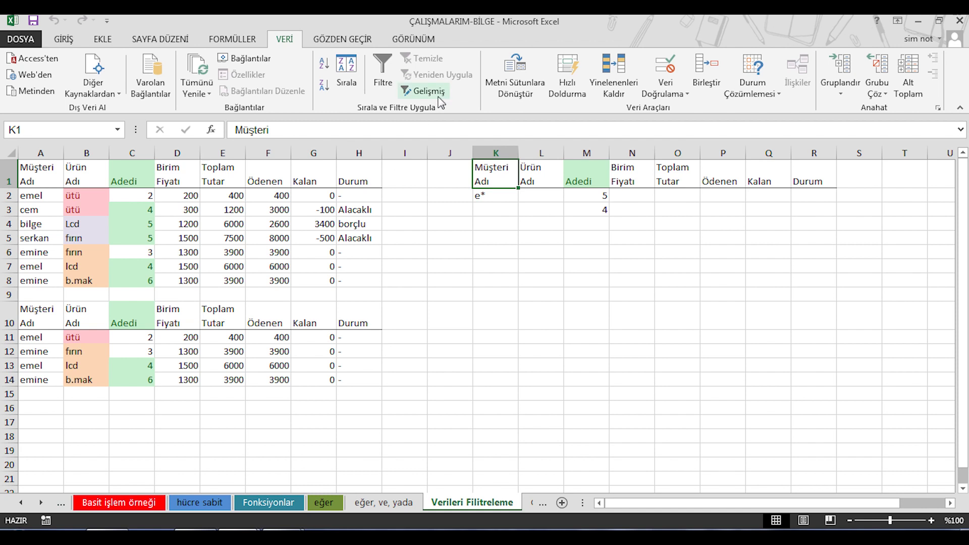
left_click(541, 337)
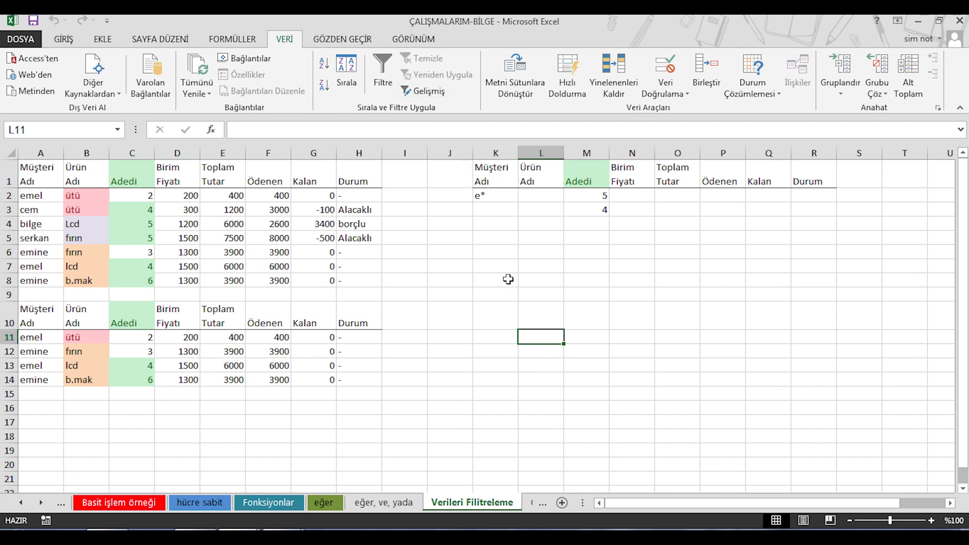
left_click(44, 172)
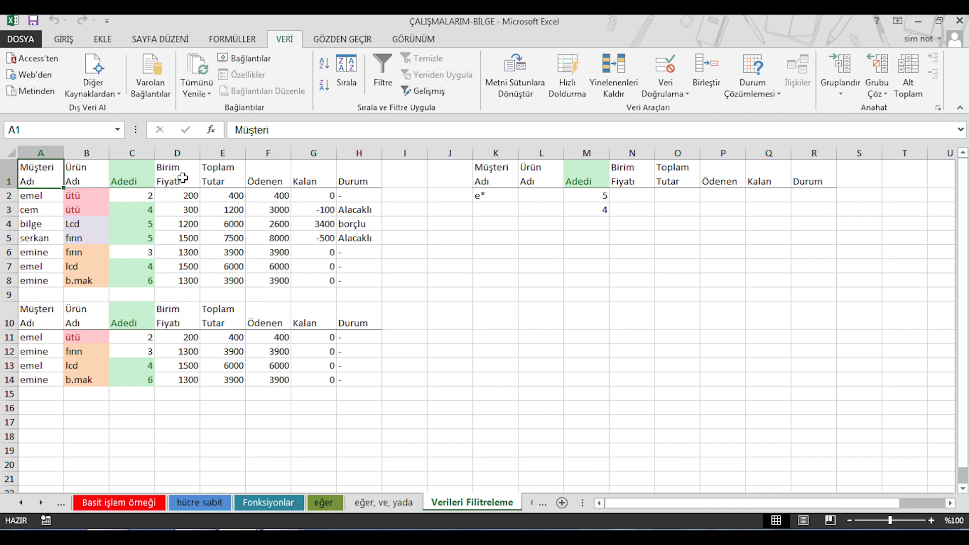
Copy columns A1:E8 plus H1:H8 of the sales table and paste them at J5
mouse_move(41, 173)
left_mouse_down()
mouse_move(225, 259)
mouse_move(229, 275)
left_mouse_up()
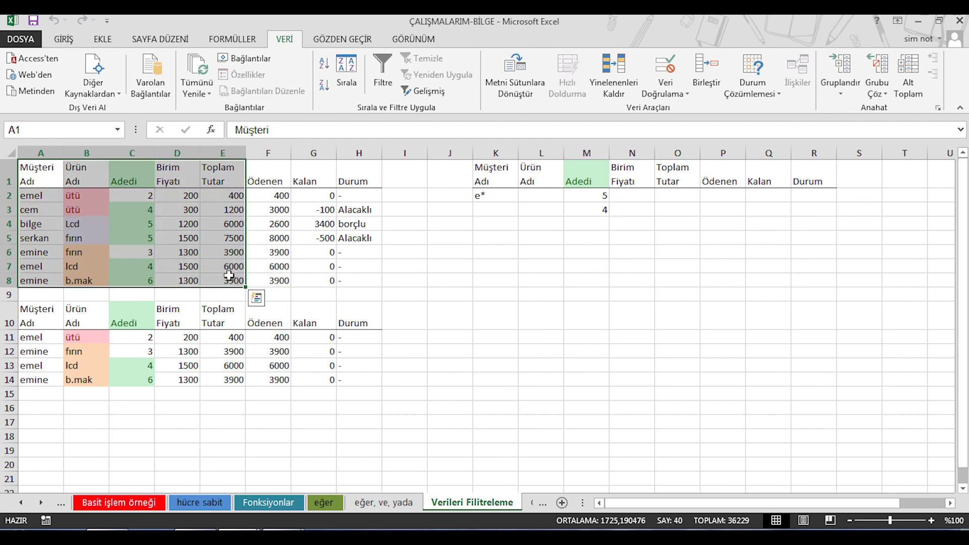
left_click_drag(346, 176, 355, 279)
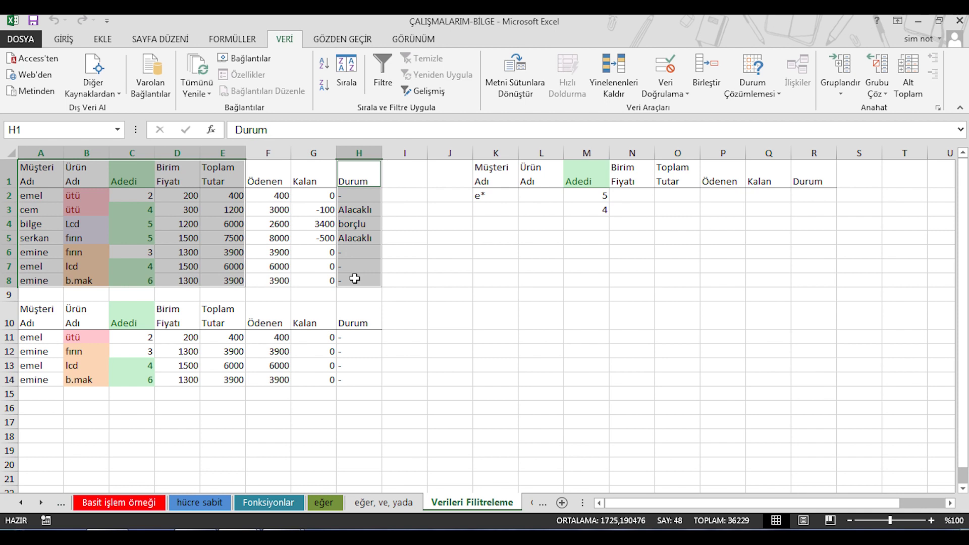
right_click(167, 238)
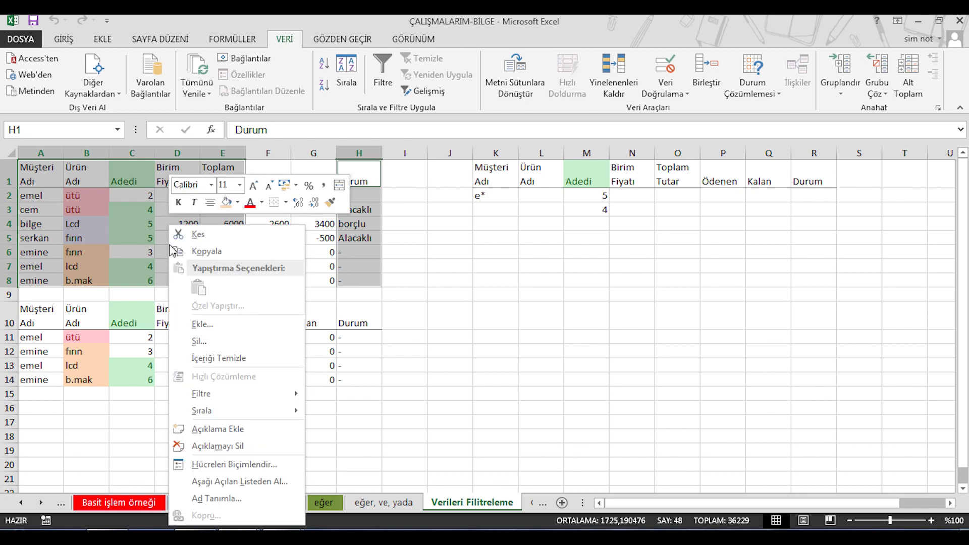
left_click(216, 252)
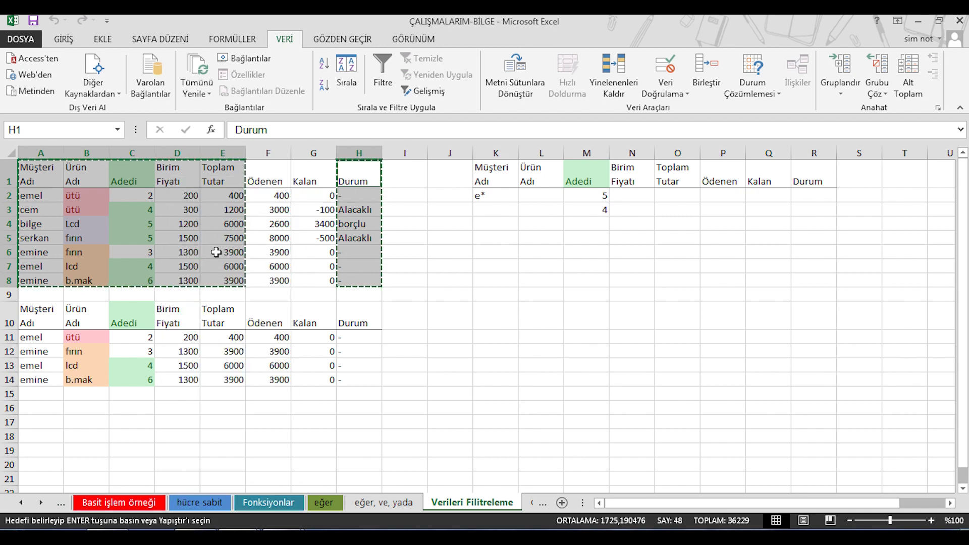
right_click(460, 242)
left_click(489, 302)
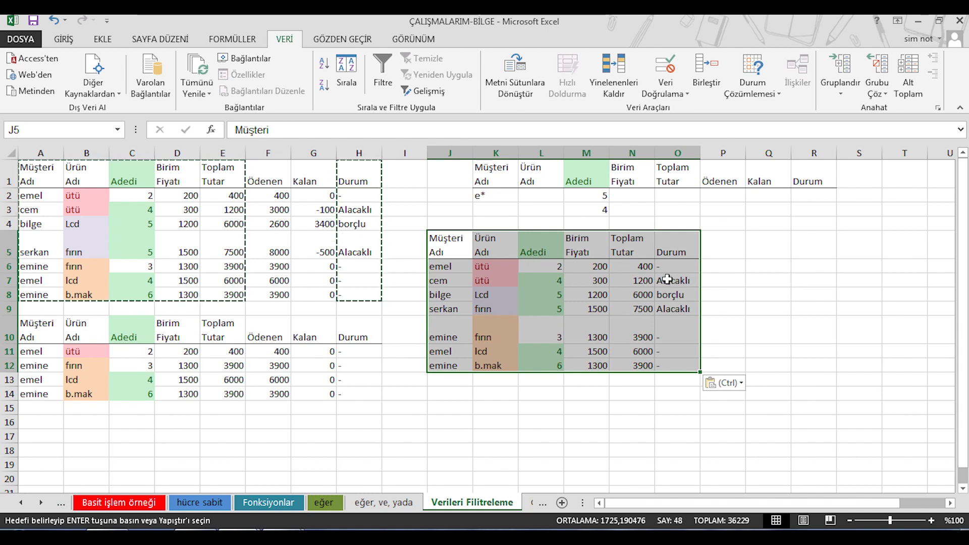
Copy the headings J5:O5, Müşteri Adı through Durum, and paste them at Q5
left_click(456, 239)
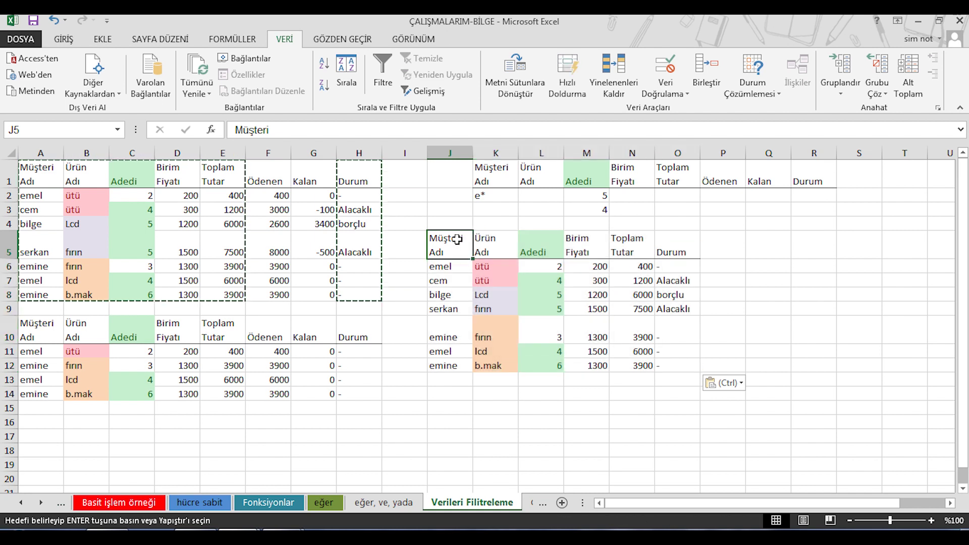
left_click(768, 243)
left_click_drag(442, 244, 679, 250)
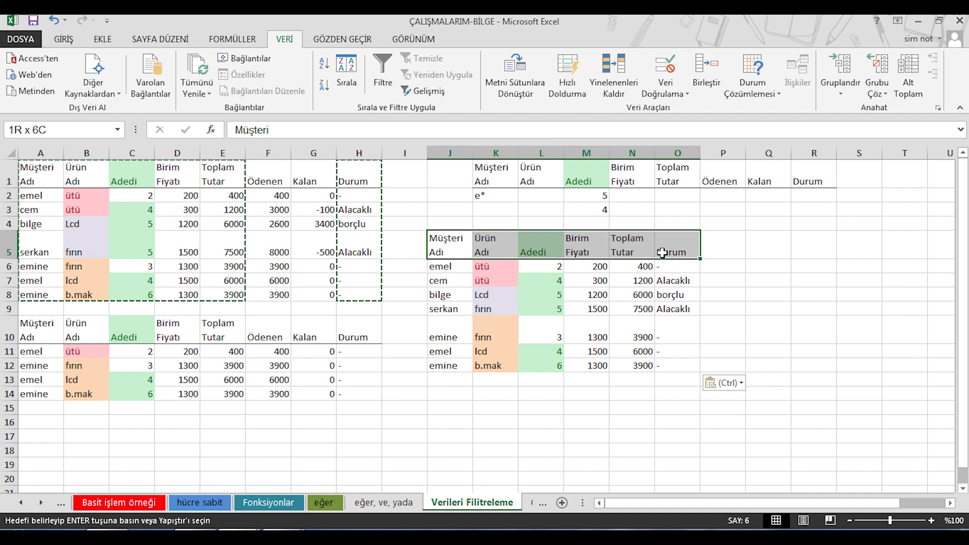
right_click(596, 243)
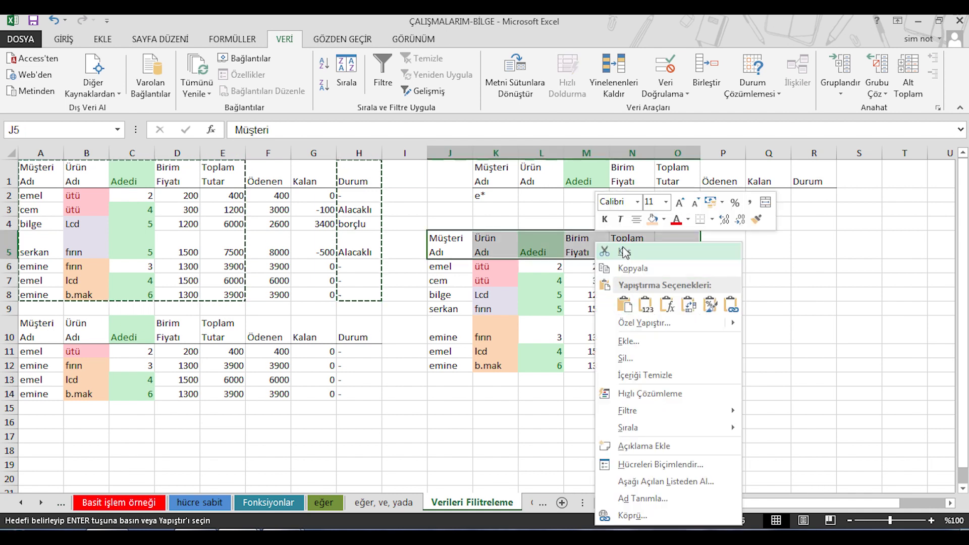
left_click(624, 273)
left_click(762, 249)
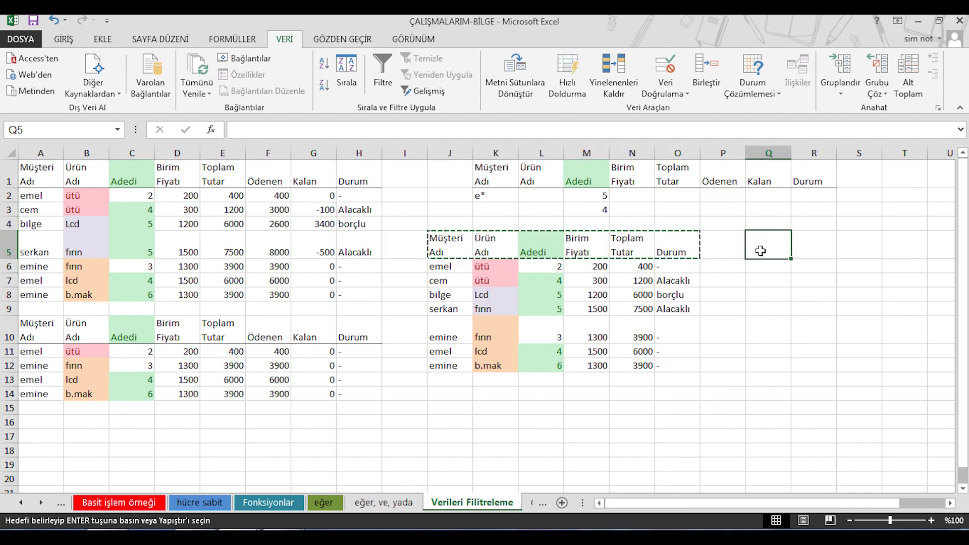
right_click(763, 249)
left_click(791, 304)
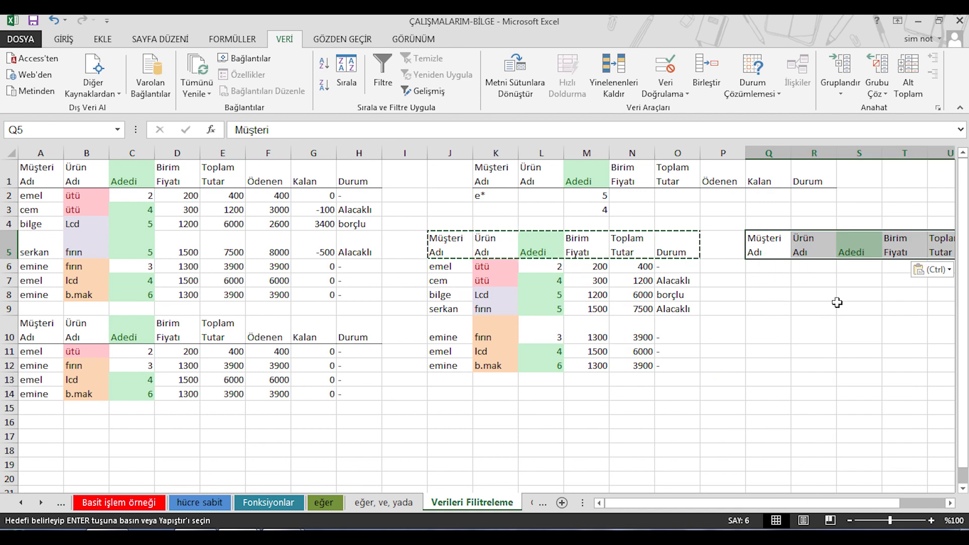
Enter ütü in R6 beneath the Ürün Adı criteria heading
left_click(827, 275)
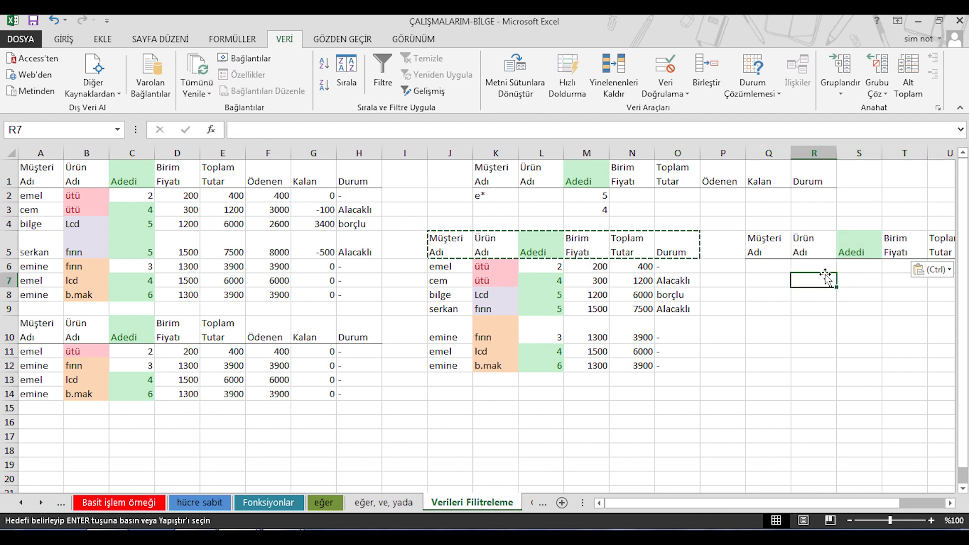
type("ütü")
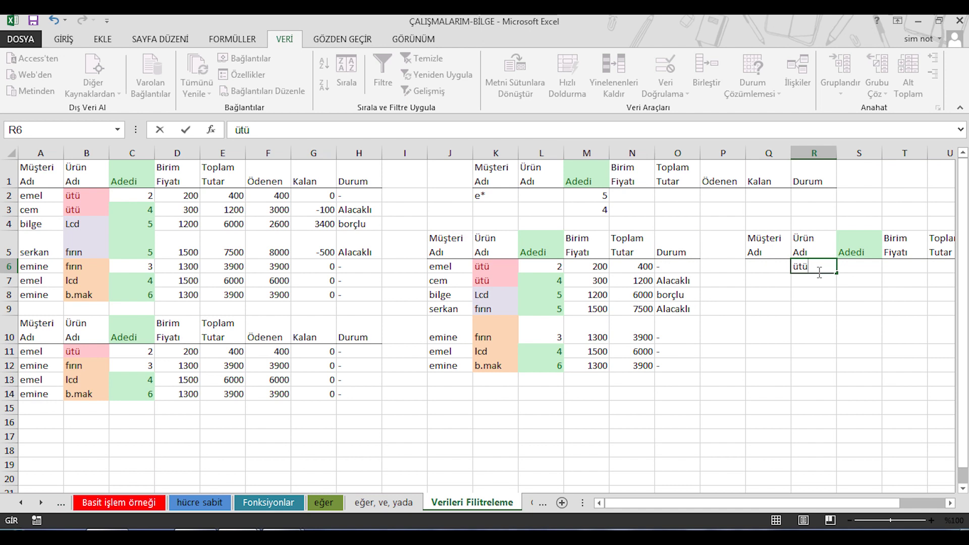
key("Return")
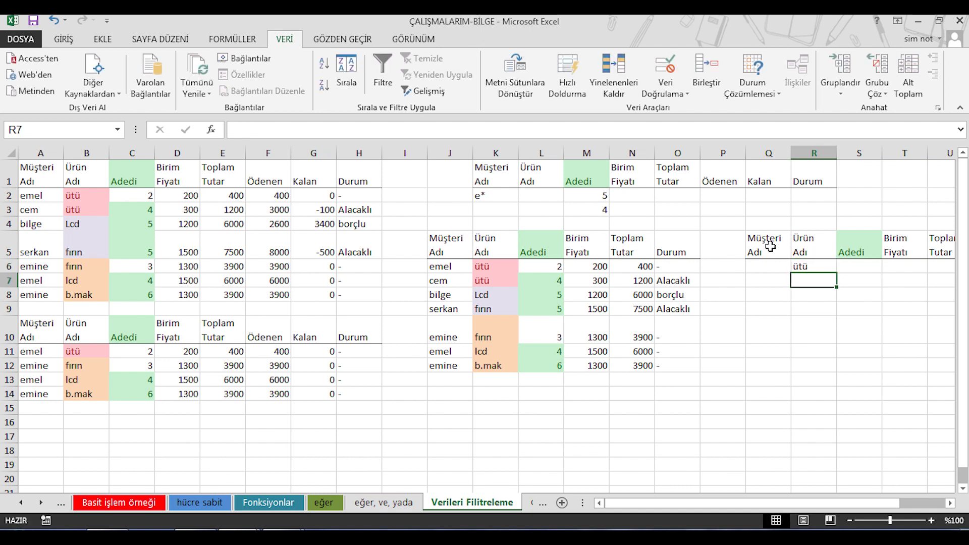
left_click(818, 250)
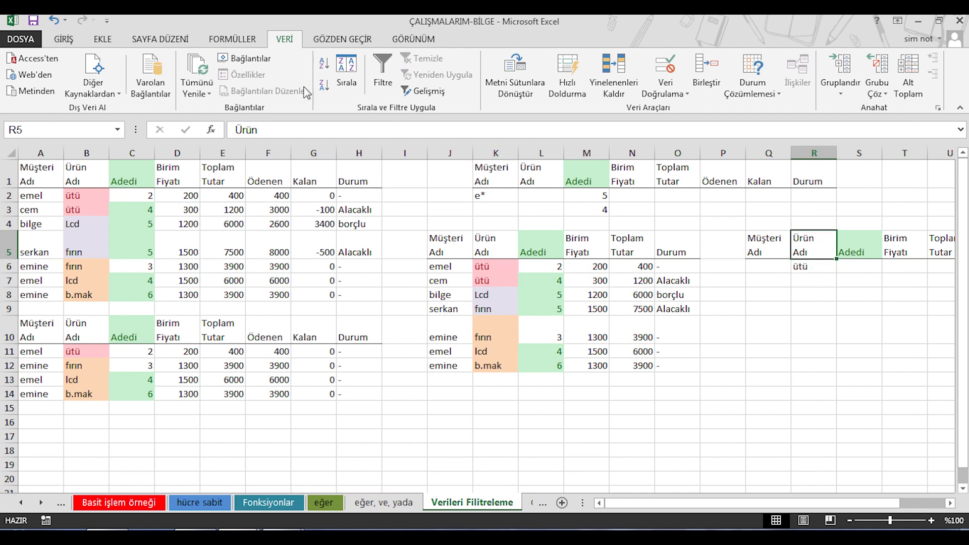
In the advanced filter, set list range J5:O12 and criteria range R5:R6
left_click(430, 92)
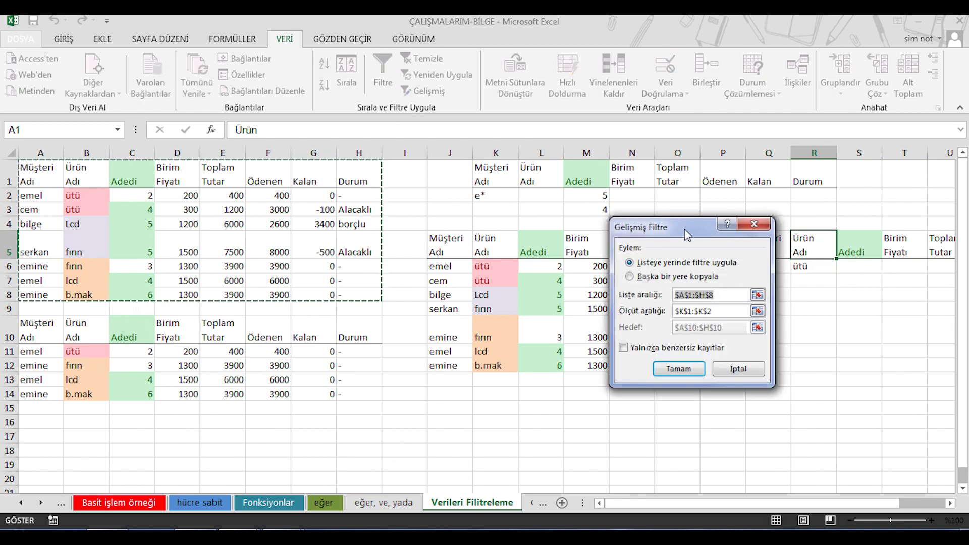
left_click_drag(685, 228, 808, 228)
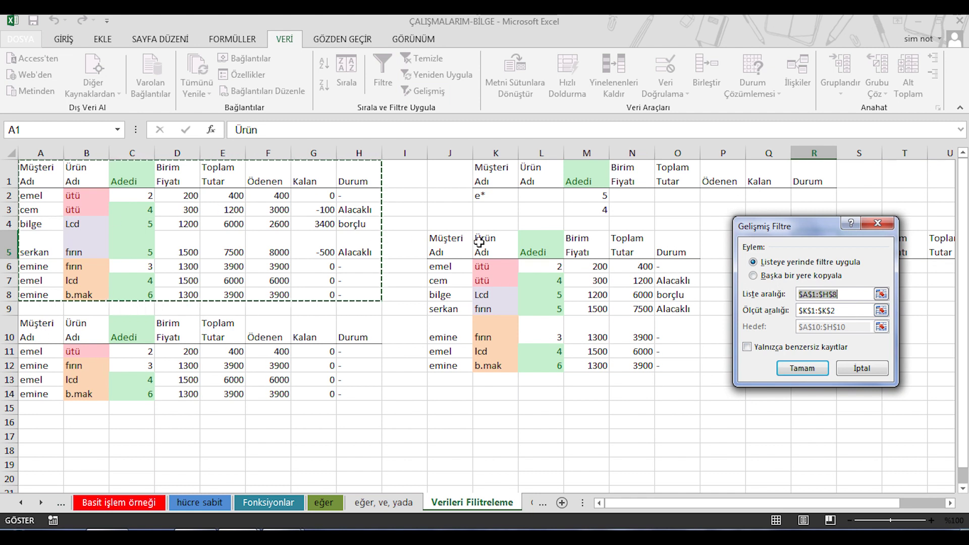
left_click_drag(471, 242, 681, 368)
left_click(841, 310)
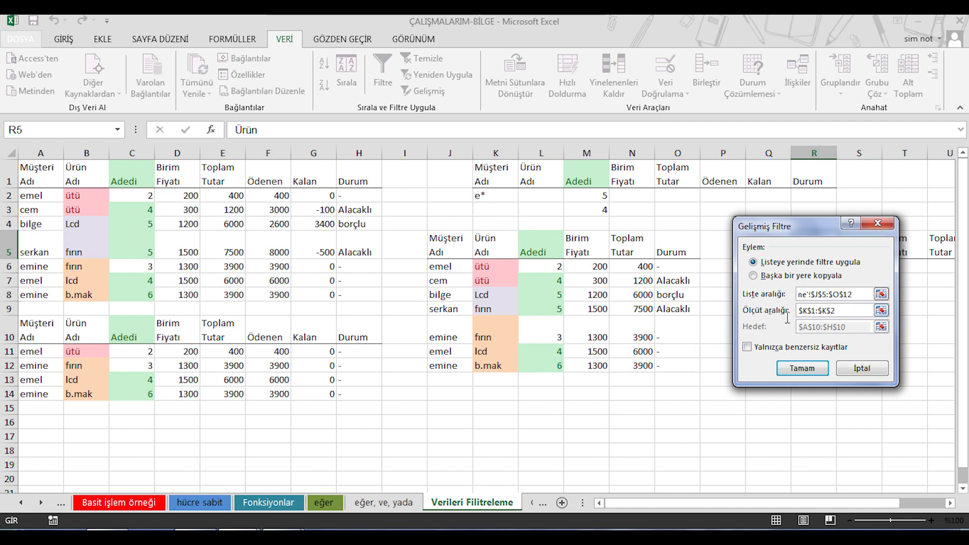
left_click_drag(813, 227, 577, 217)
left_click(801, 240)
left_click_drag(802, 241, 800, 272)
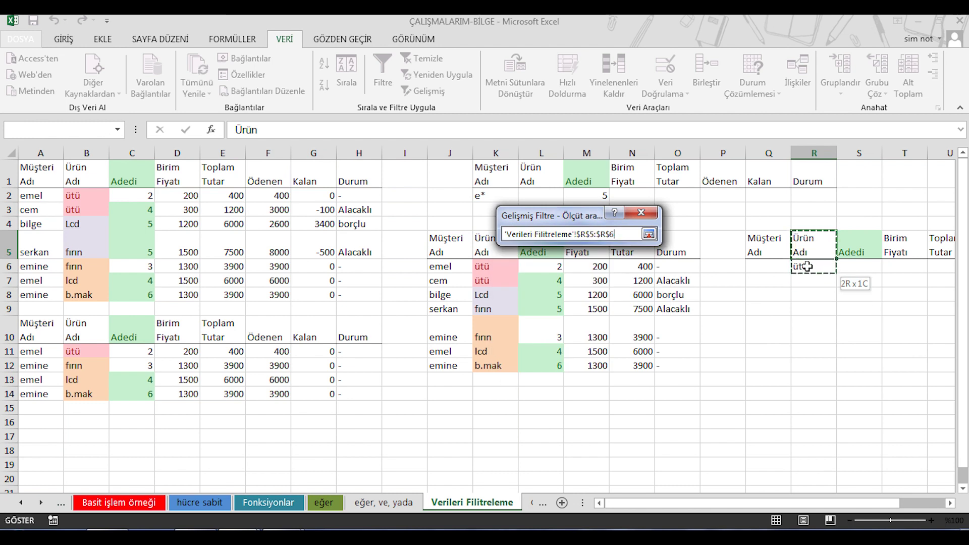
Choose copying to another location with destination J14 and run the filter
left_click(523, 266)
left_click(525, 253)
left_click_drag(582, 220, 318, 194)
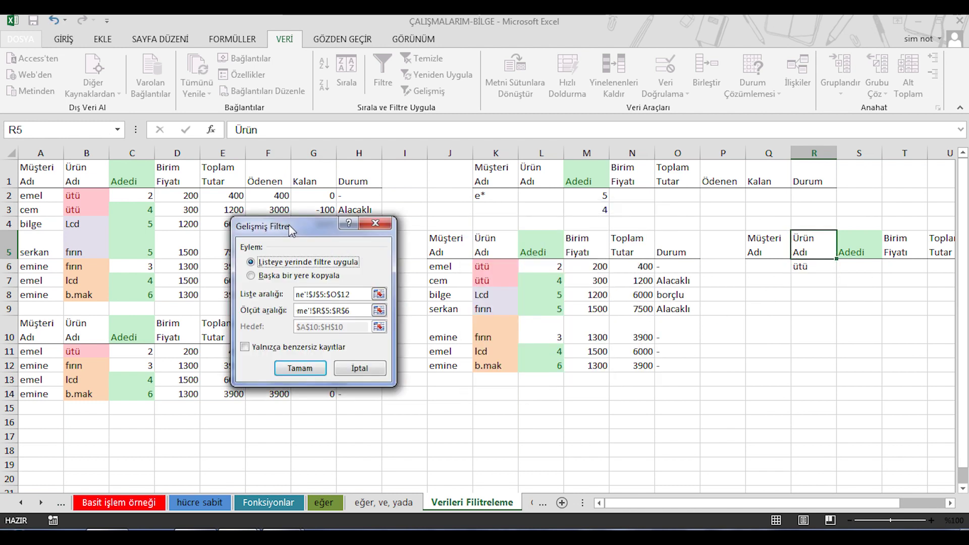
left_click(283, 240)
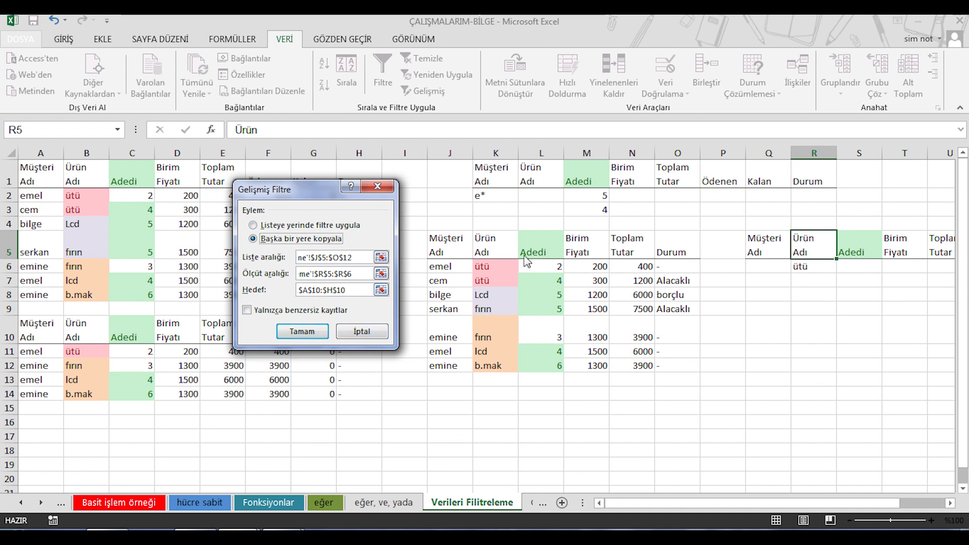
left_click(363, 291)
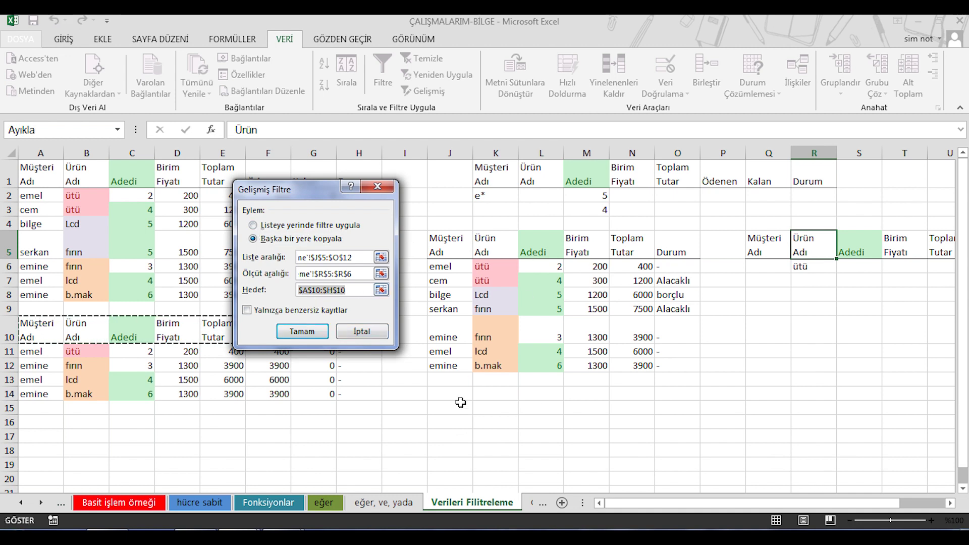
left_click(446, 397)
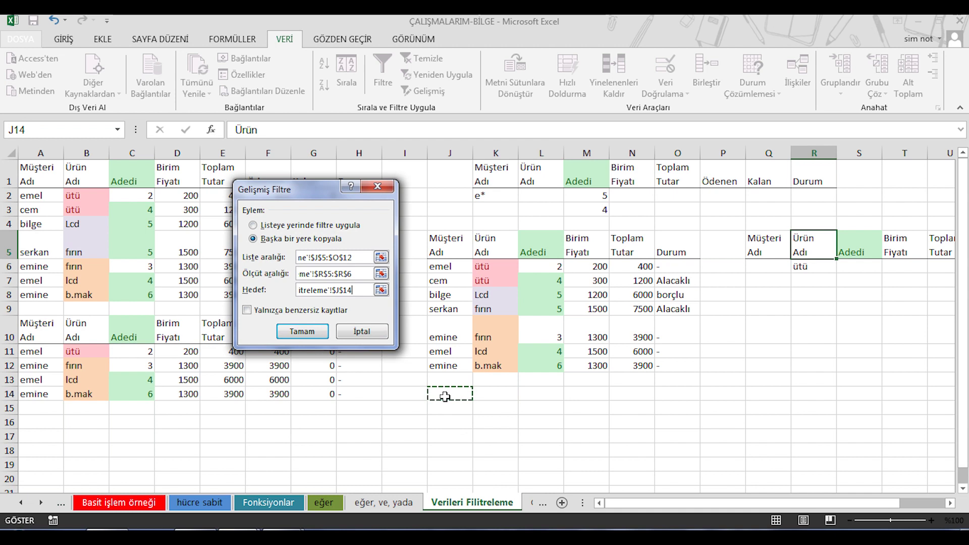
left_click(301, 333)
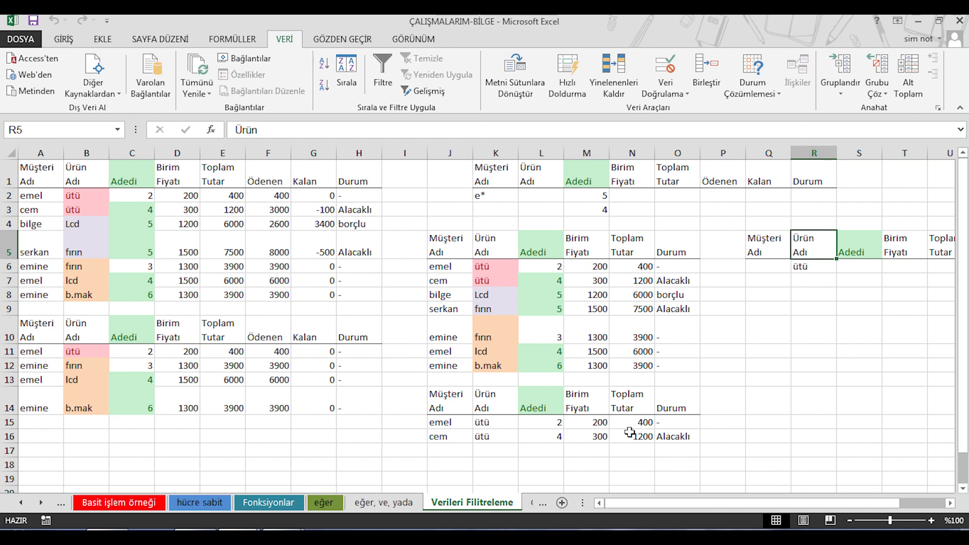
left_click(761, 401)
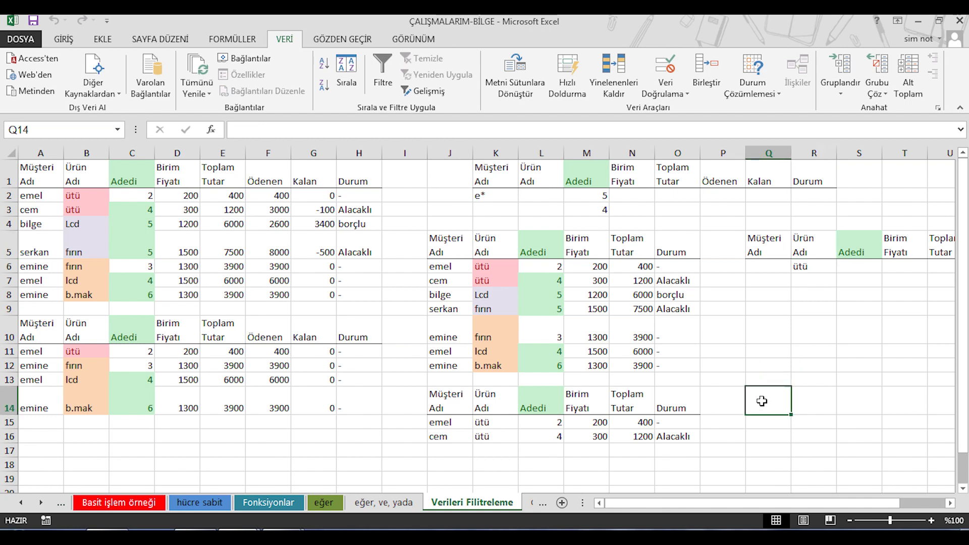
mouse_move(803, 243)
left_mouse_down()
mouse_move(809, 273)
mouse_move(807, 265)
left_mouse_up()
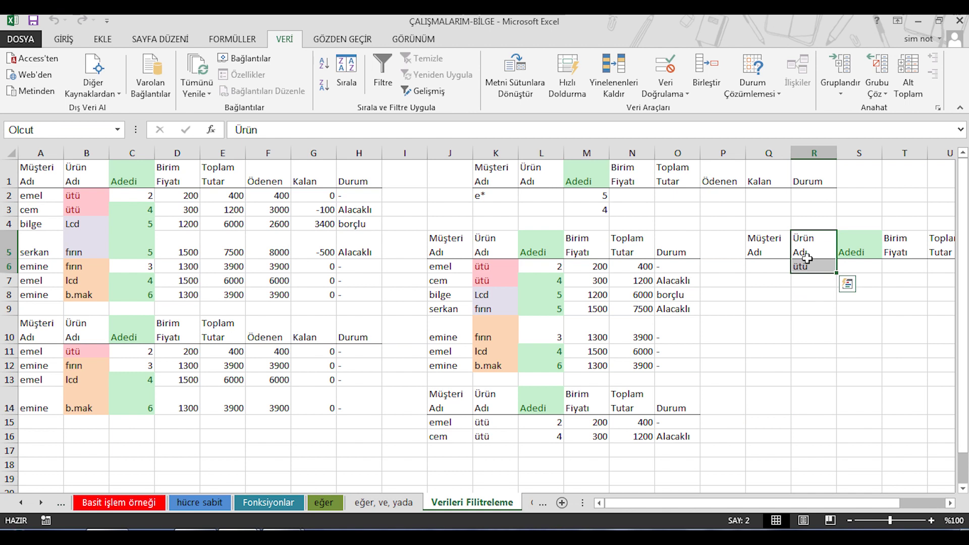
left_click(438, 95)
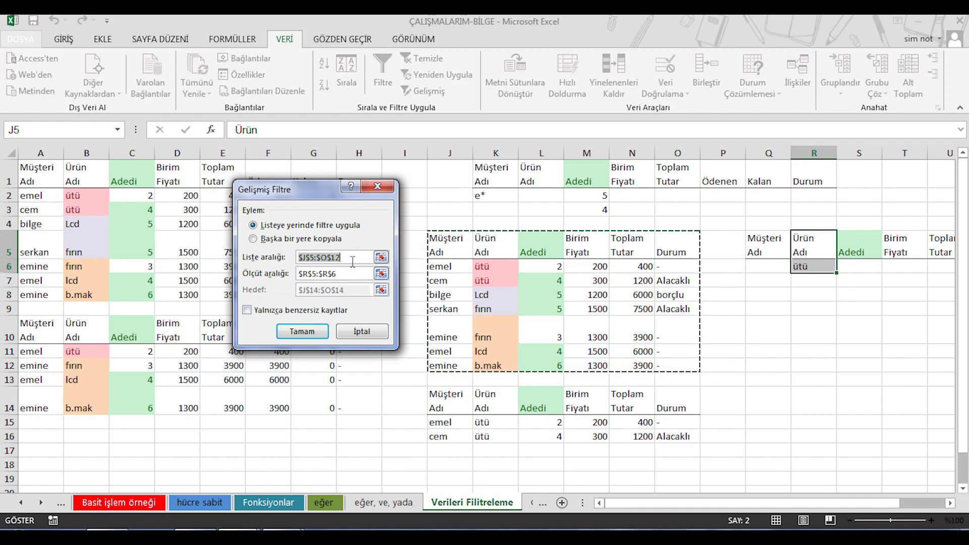
left_click(299, 240)
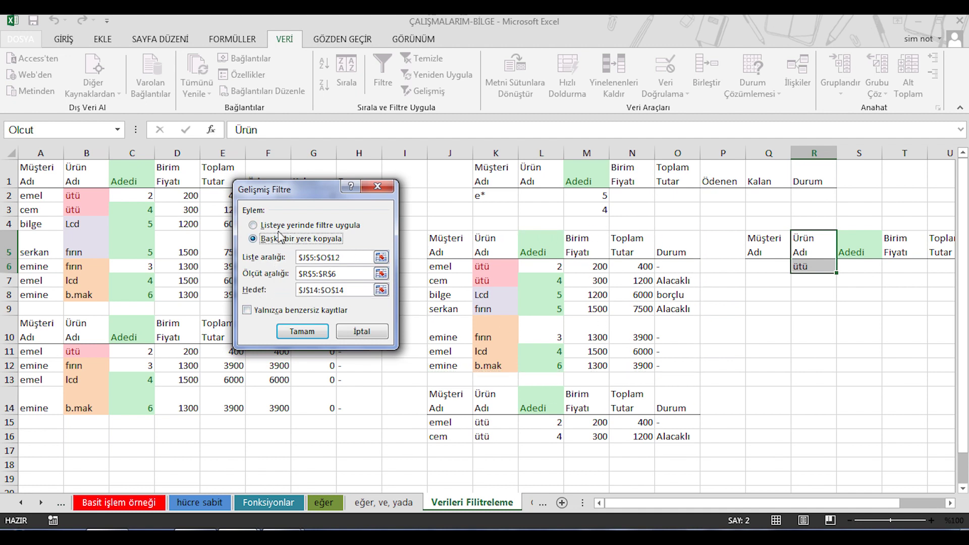
left_click(280, 232)
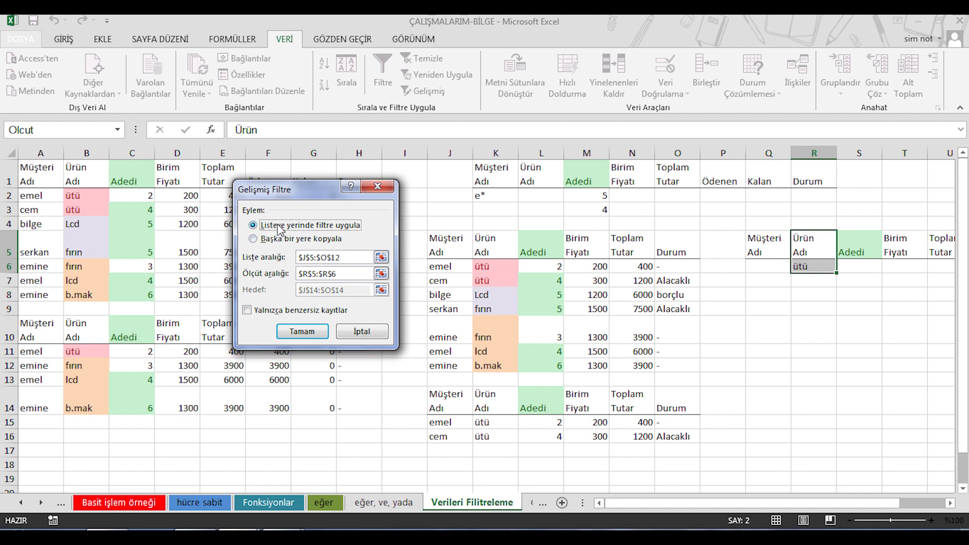
left_click(302, 331)
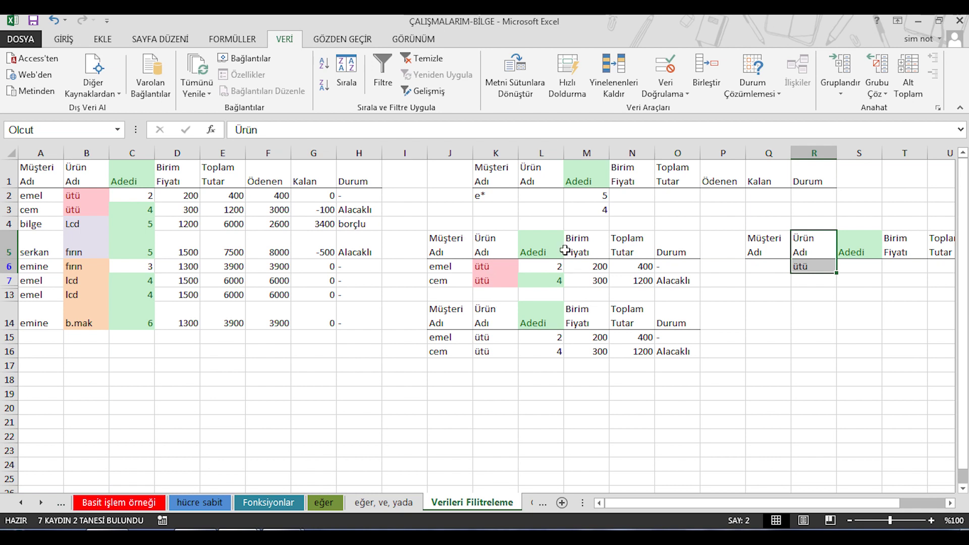
left_click(434, 62)
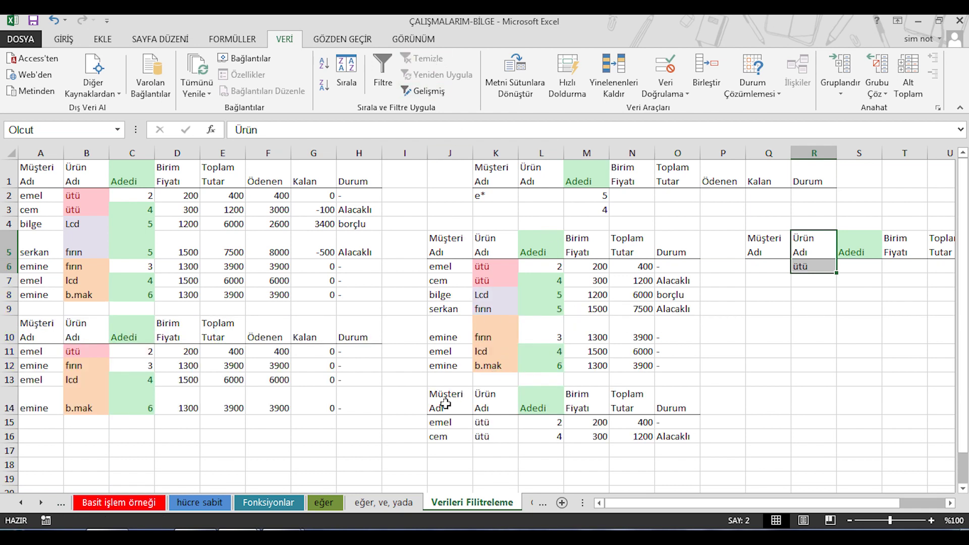
Delete the J14:O17 results block and change J7's customer name from cem to emel
left_click_drag(440, 399, 688, 450)
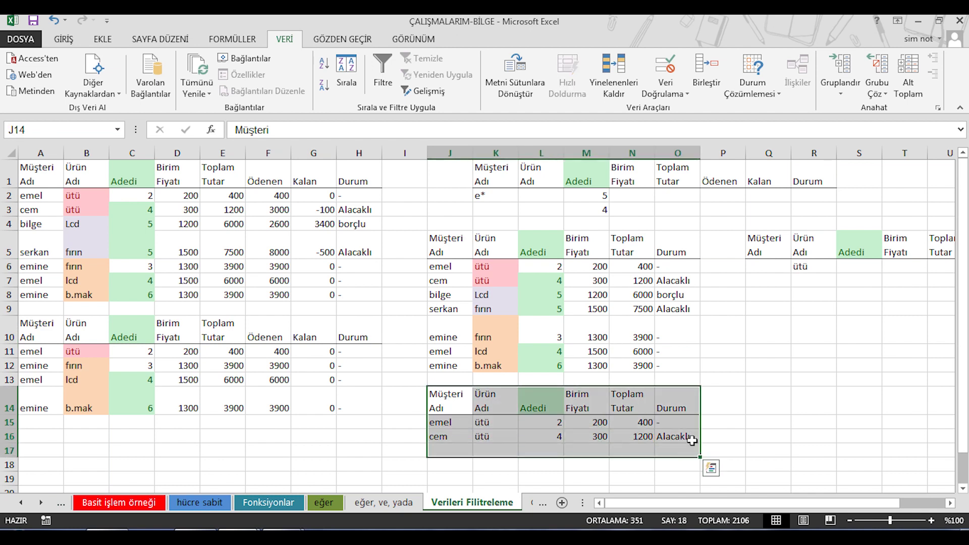
key("Delete")
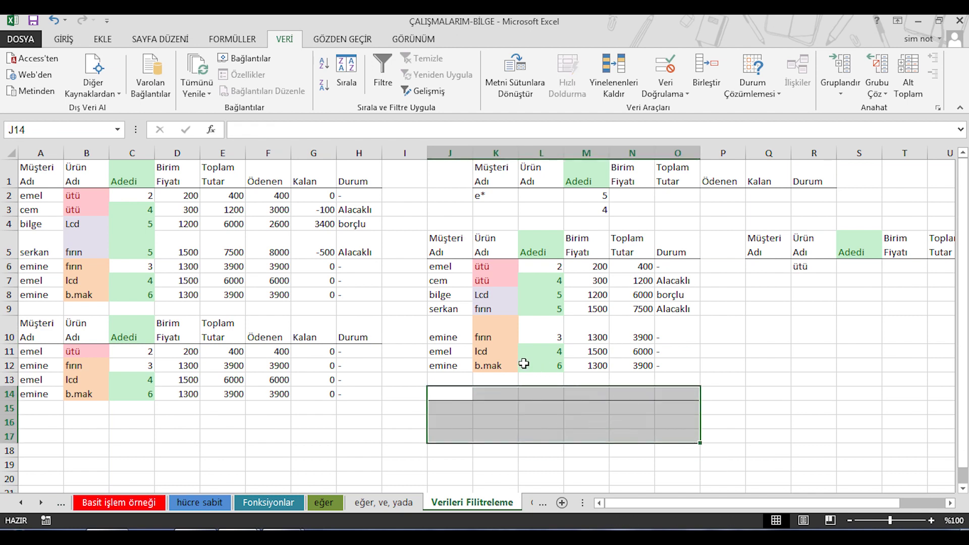
left_click(440, 281)
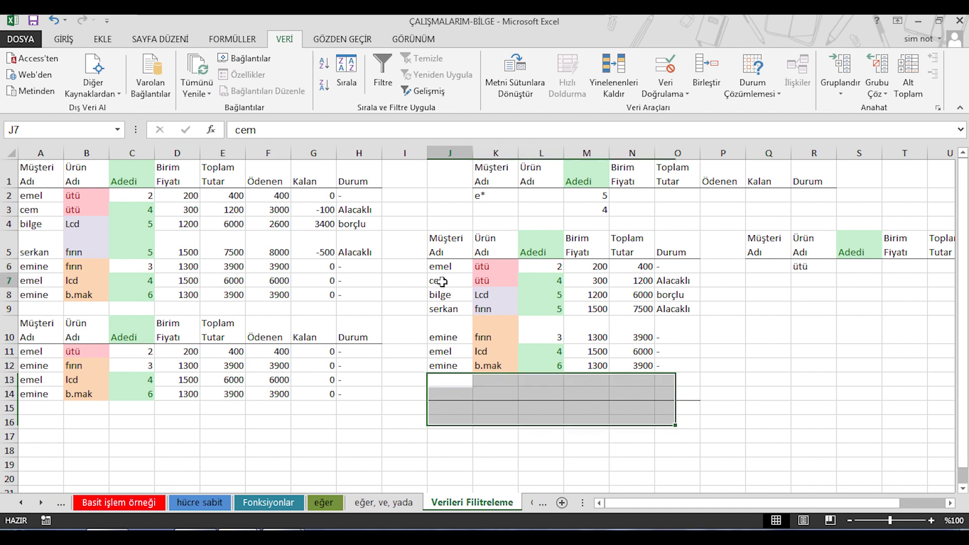
double_click(442, 282)
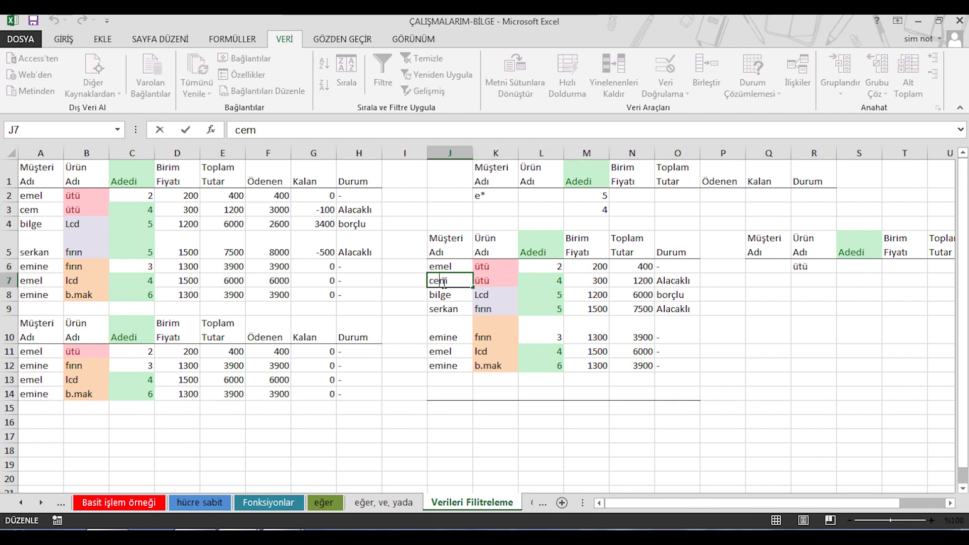
left_click_drag(452, 283, 407, 284)
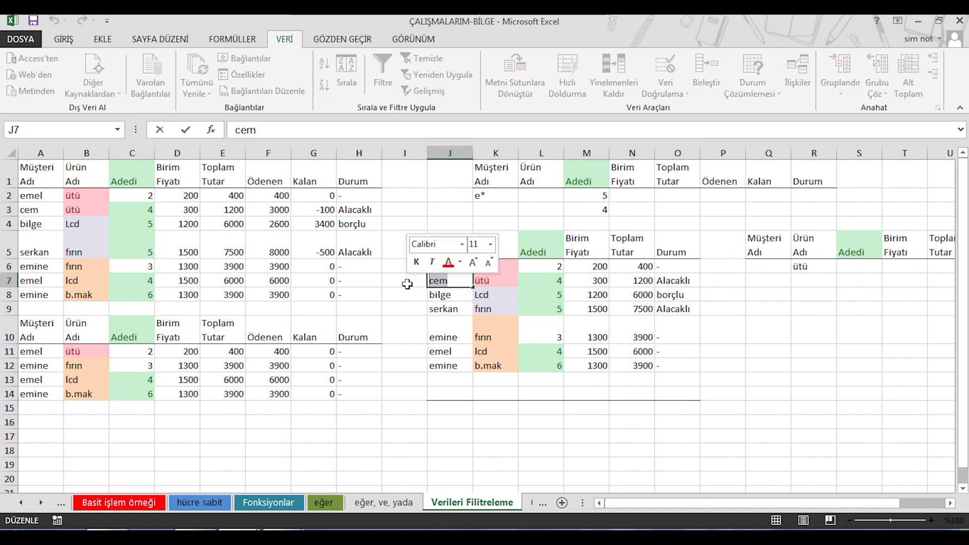
type("emel")
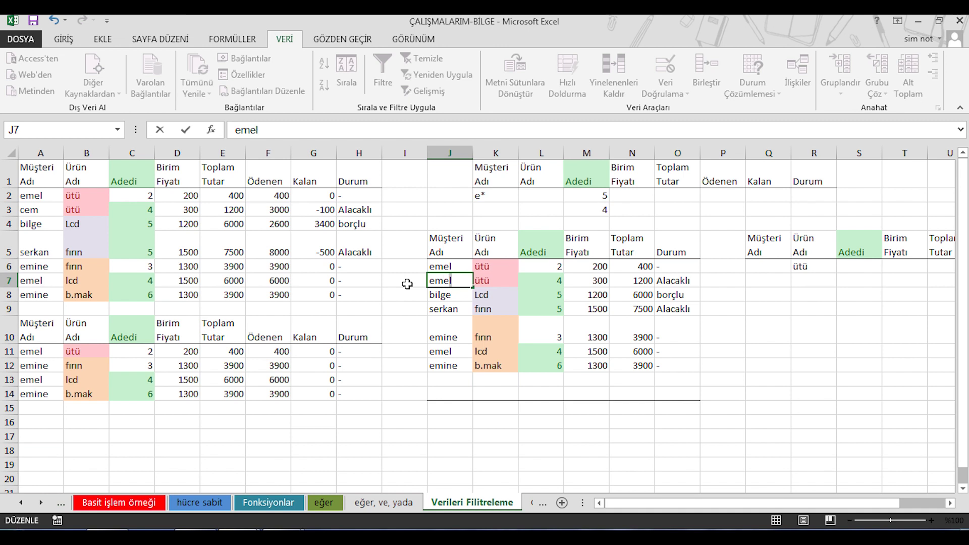
key("Return")
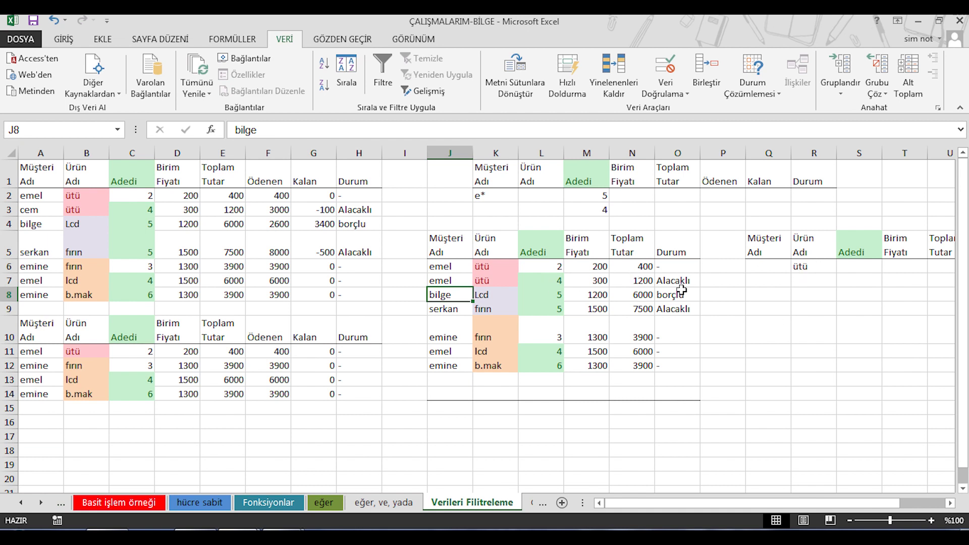
Set the Advanced Filter list range to J5:O12 and criteria range to R5:R6
left_click(816, 244)
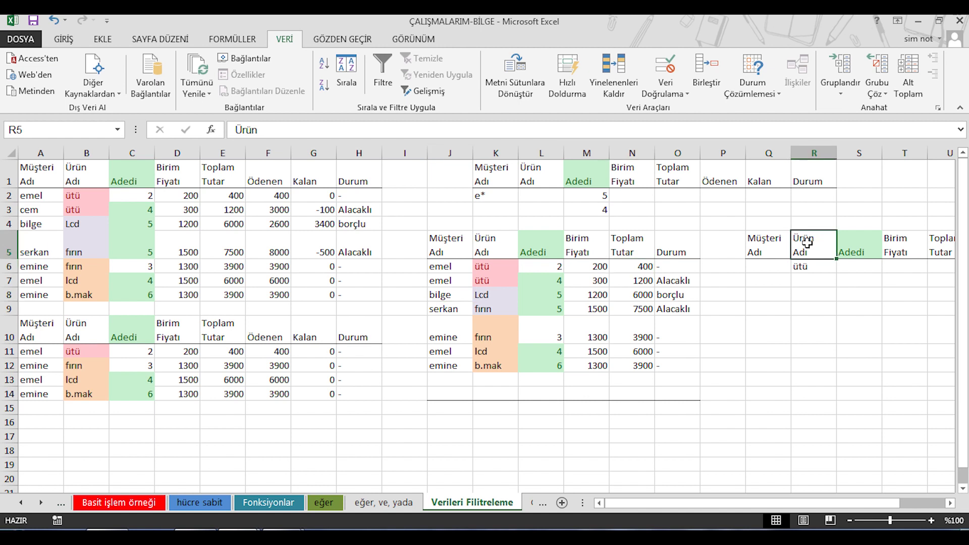
left_click(429, 91)
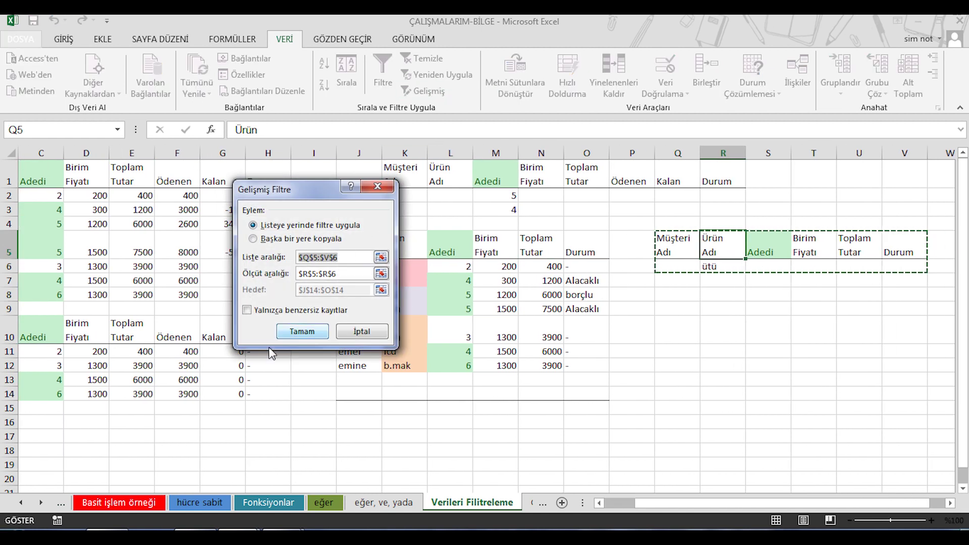
left_click_drag(337, 193, 159, 191)
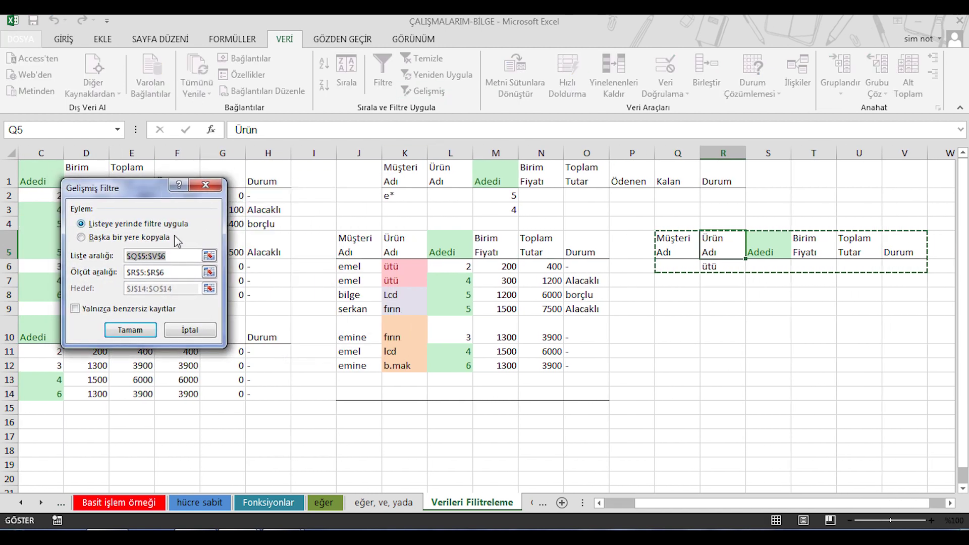
left_click_drag(359, 246, 579, 371)
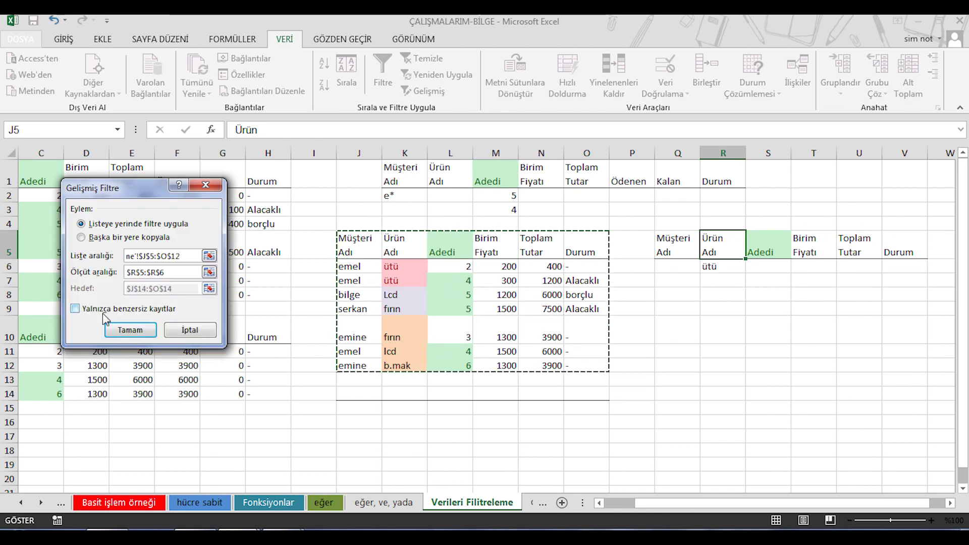
key("Tab")
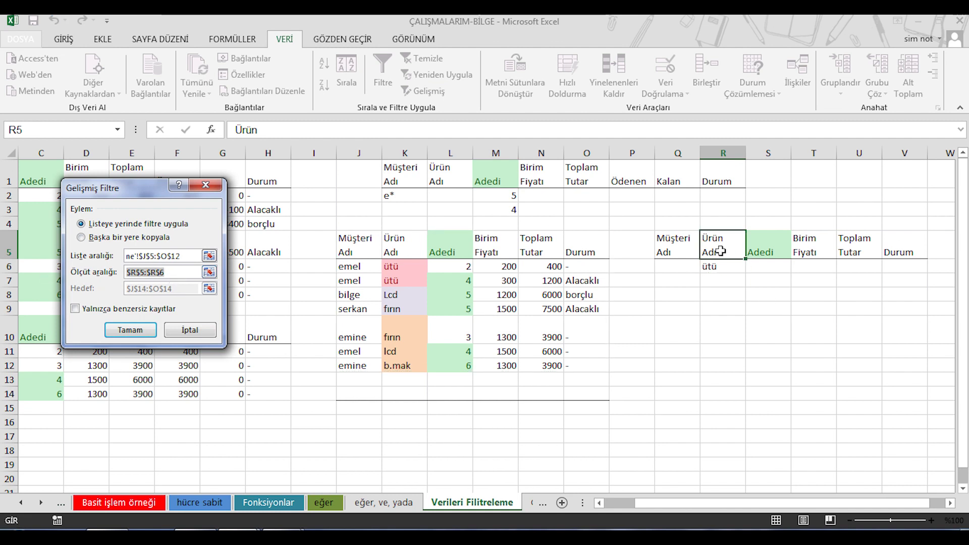
left_click_drag(721, 251, 722, 268)
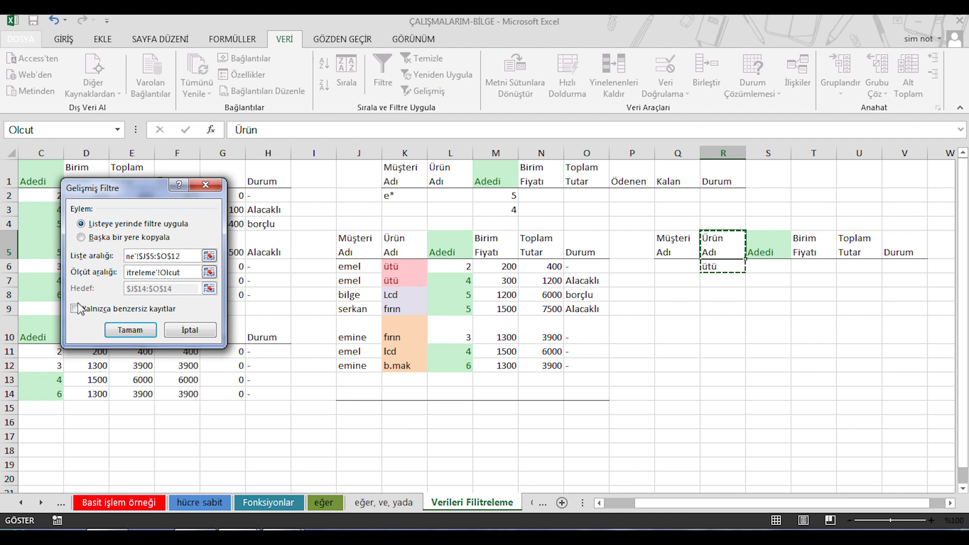
Copy unique records only to another location starting at J14
left_click(88, 310)
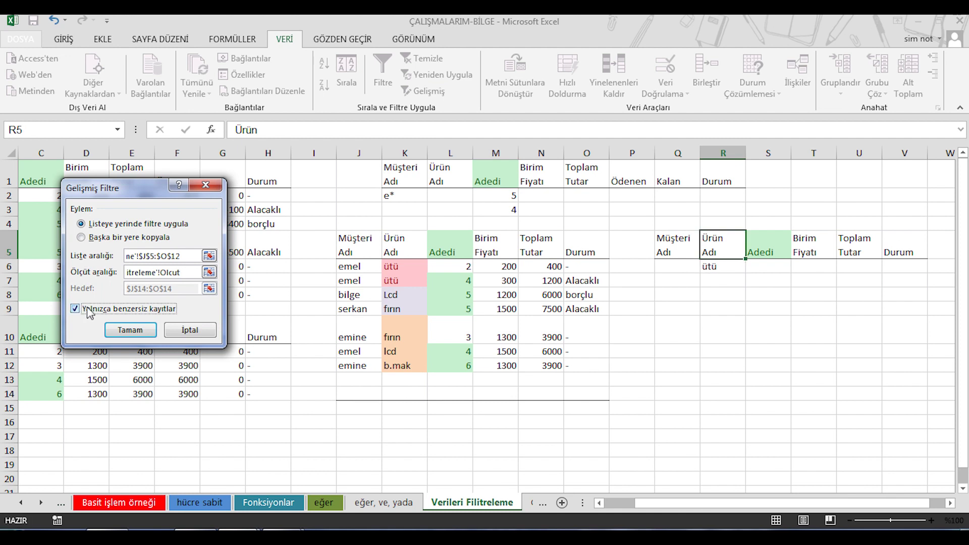
left_click(127, 238)
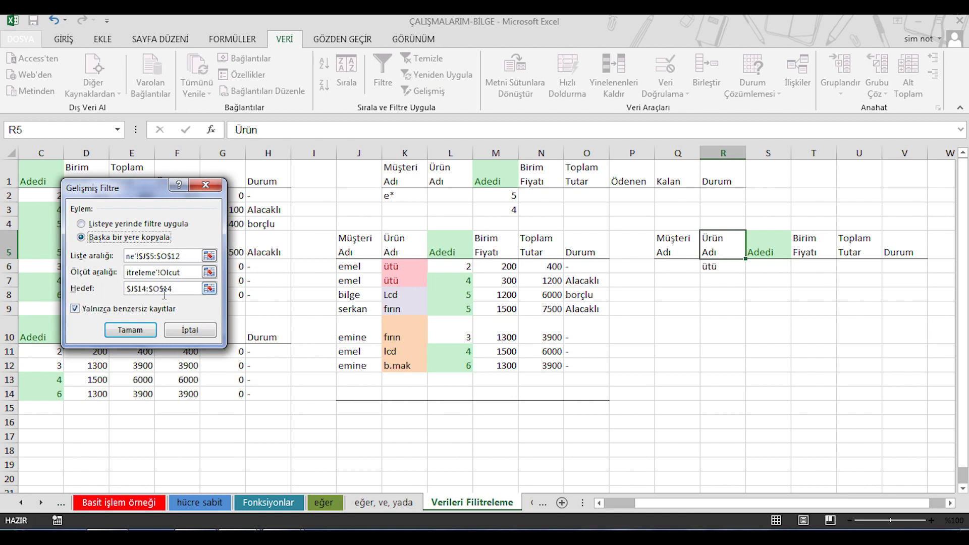
triple_click(187, 289)
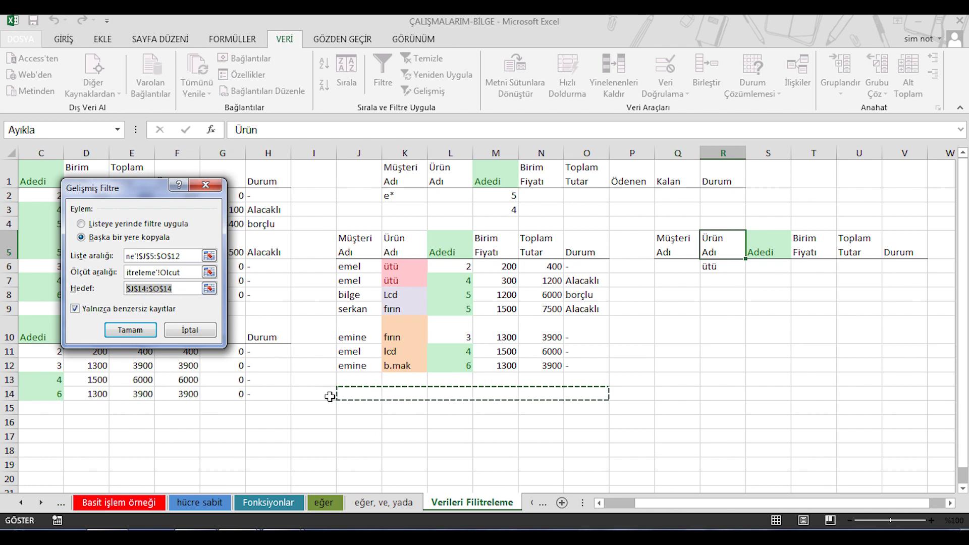
left_click(362, 394)
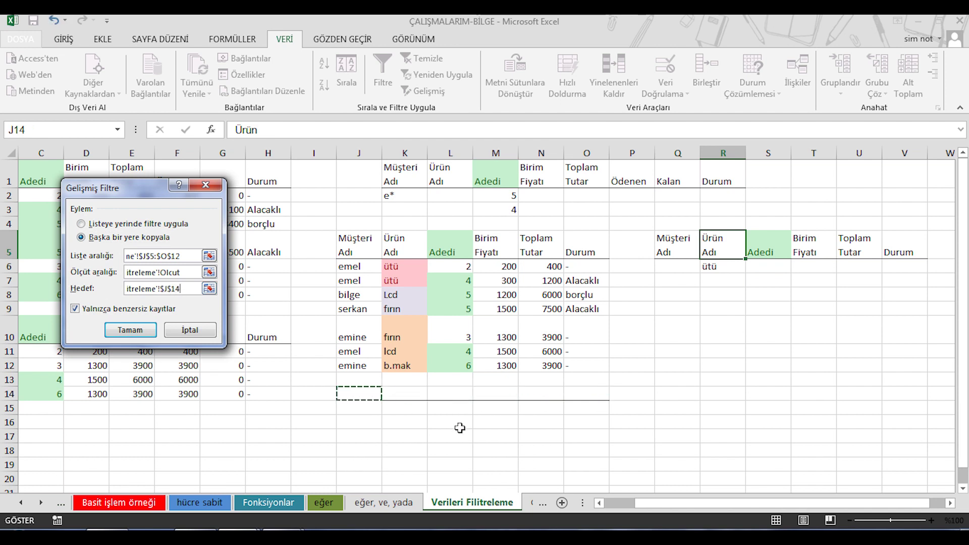
left_click(132, 330)
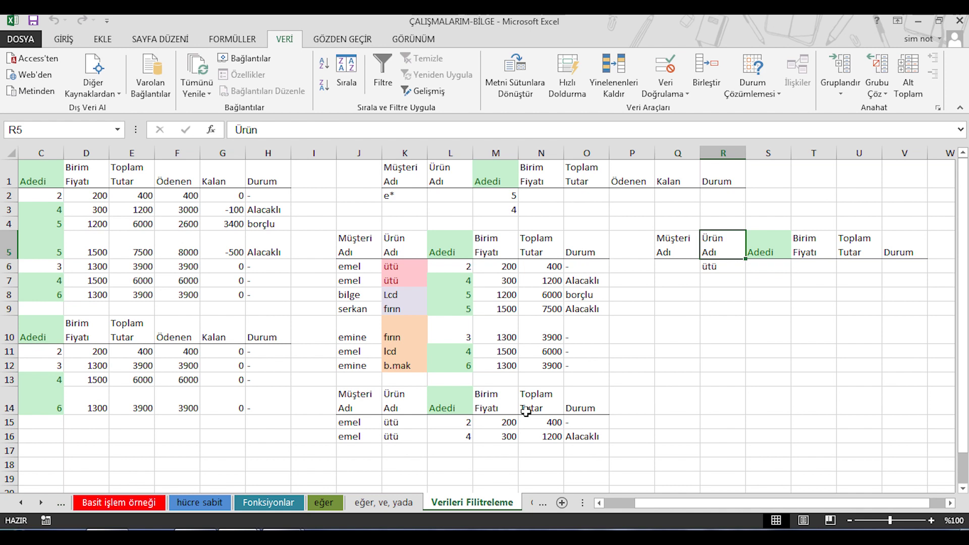
Copy the emel ütü record from J6:O6 and paste it into row 13
left_click_drag(346, 267, 555, 262)
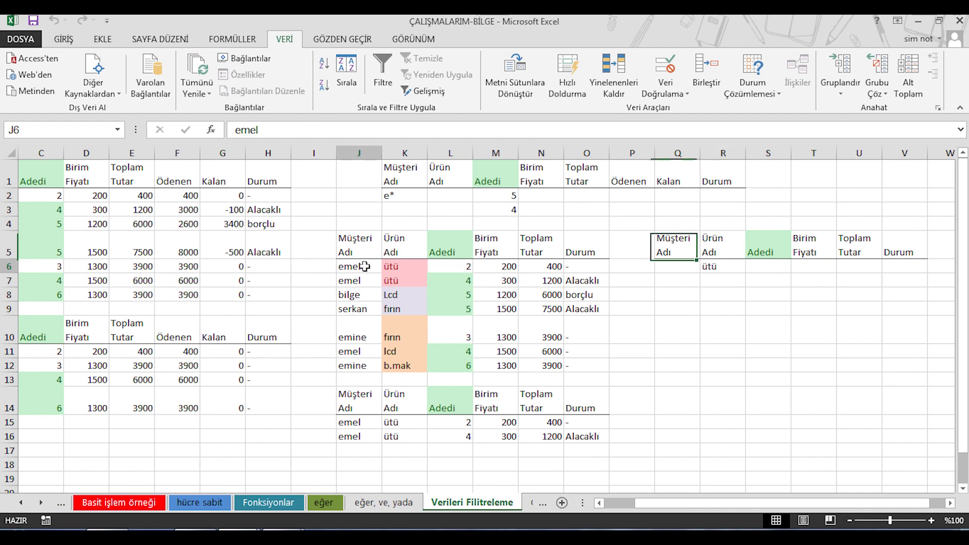
right_click(563, 270)
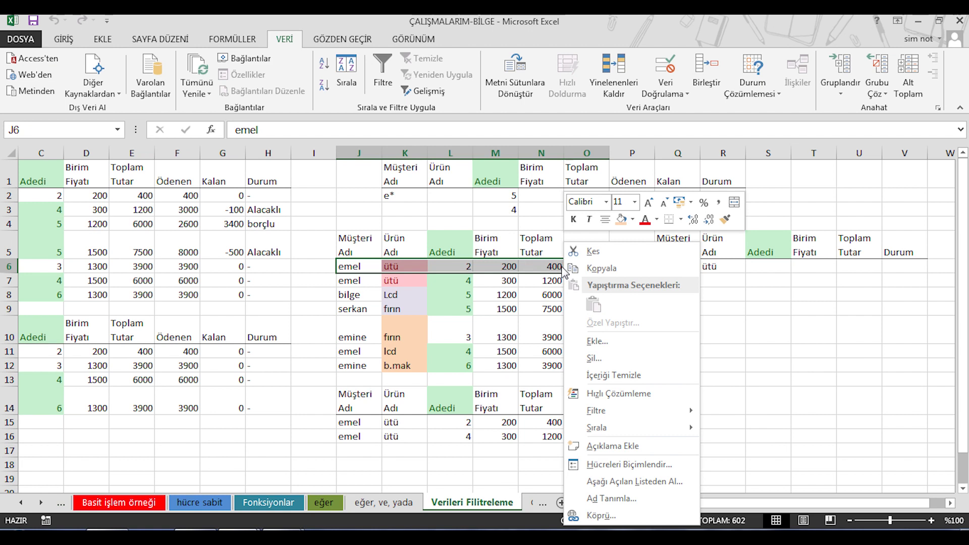
left_click(596, 268)
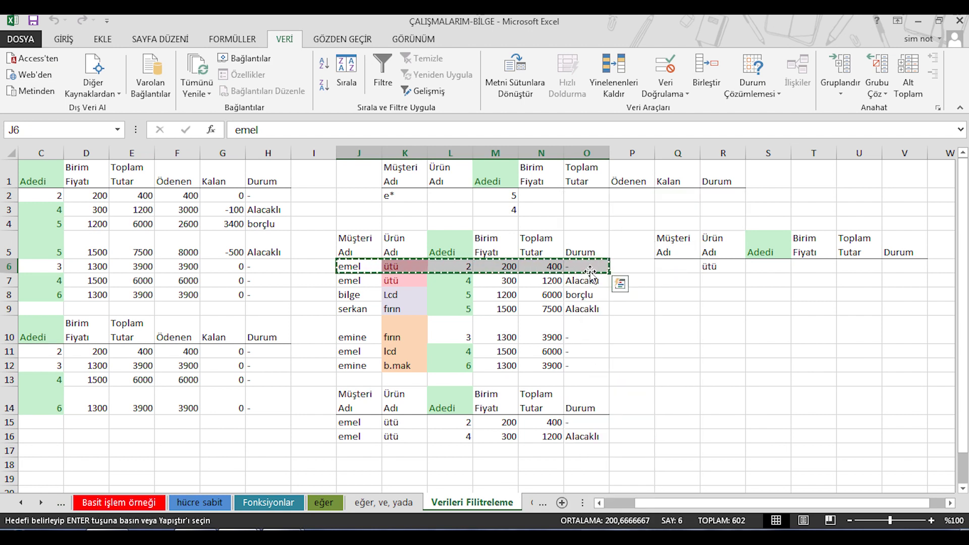
right_click(368, 380)
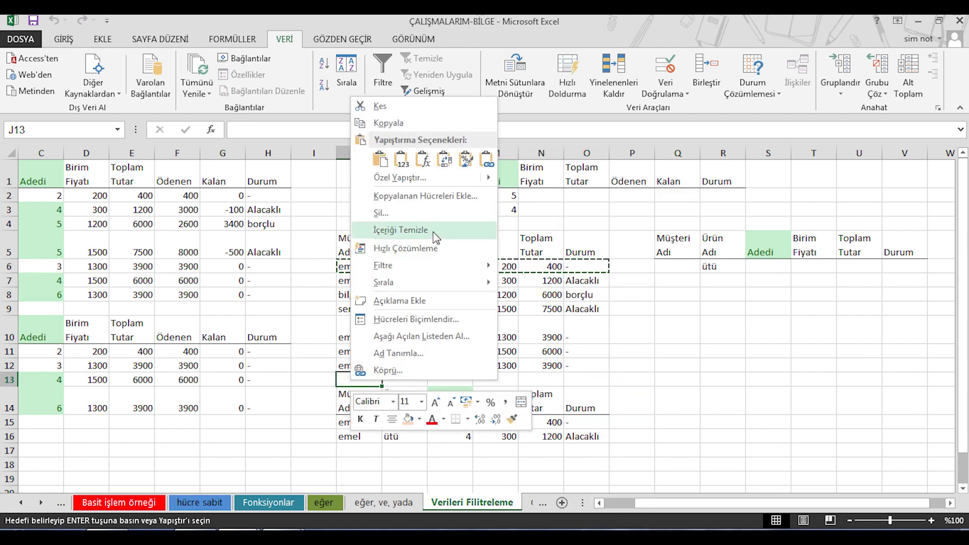
left_click(382, 160)
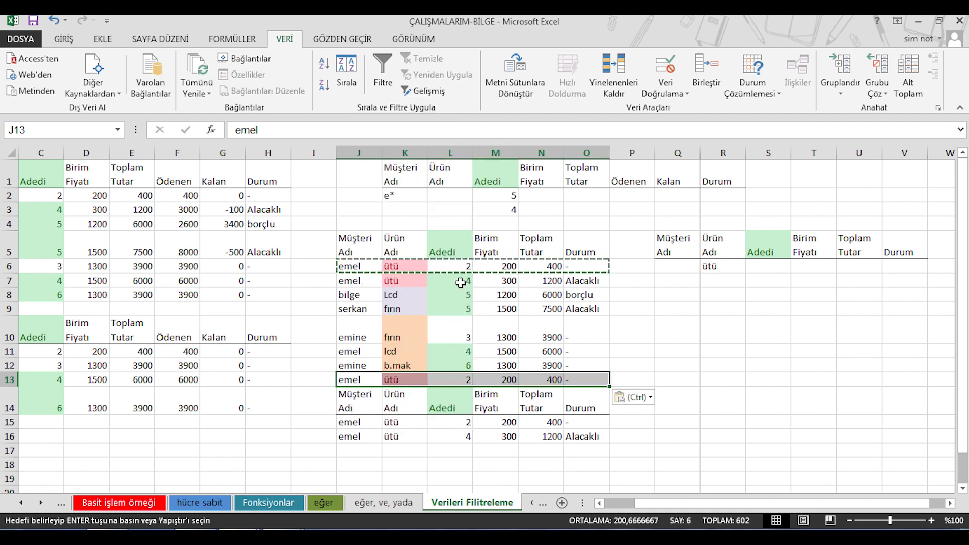
Delete the earlier filtered copy in J14:O17
left_click_drag(357, 412, 591, 445)
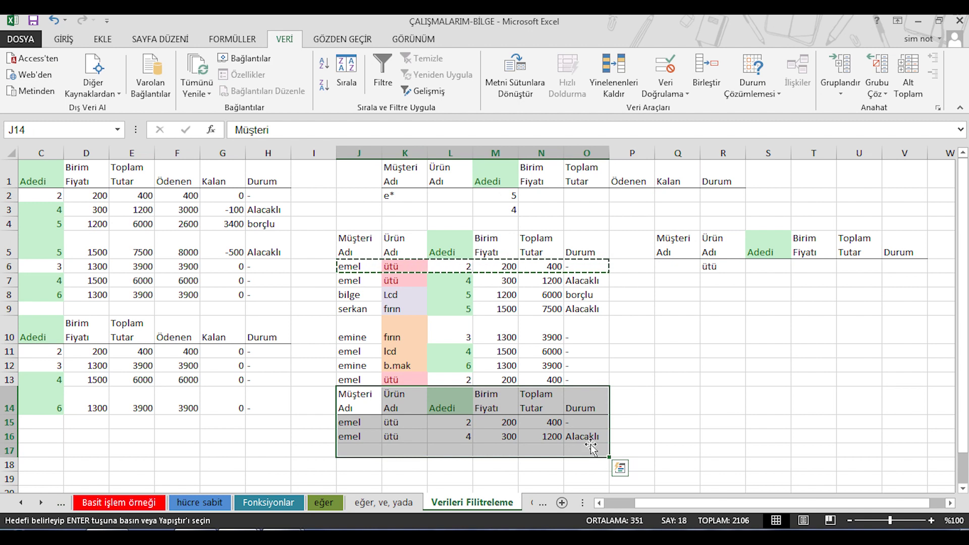
key("Delete")
left_click(671, 392)
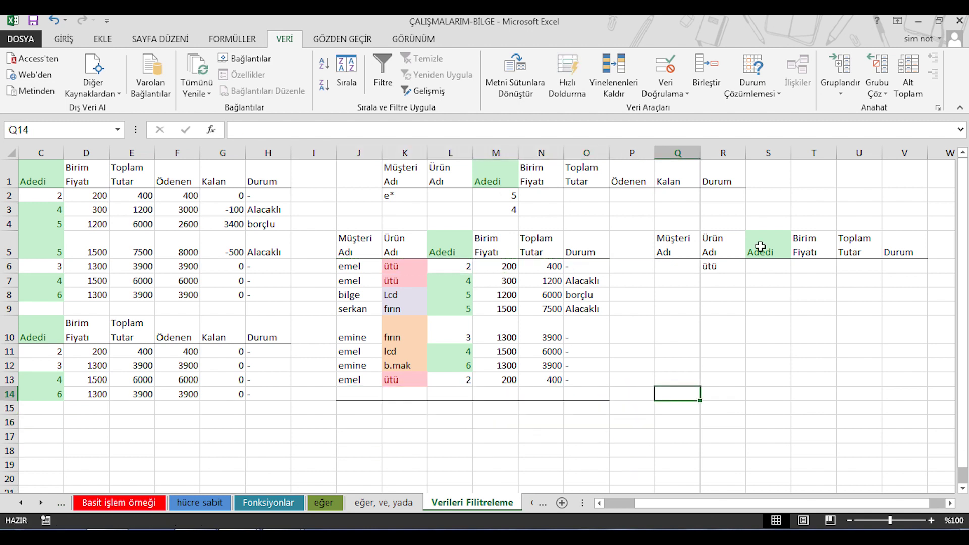
left_click(719, 246)
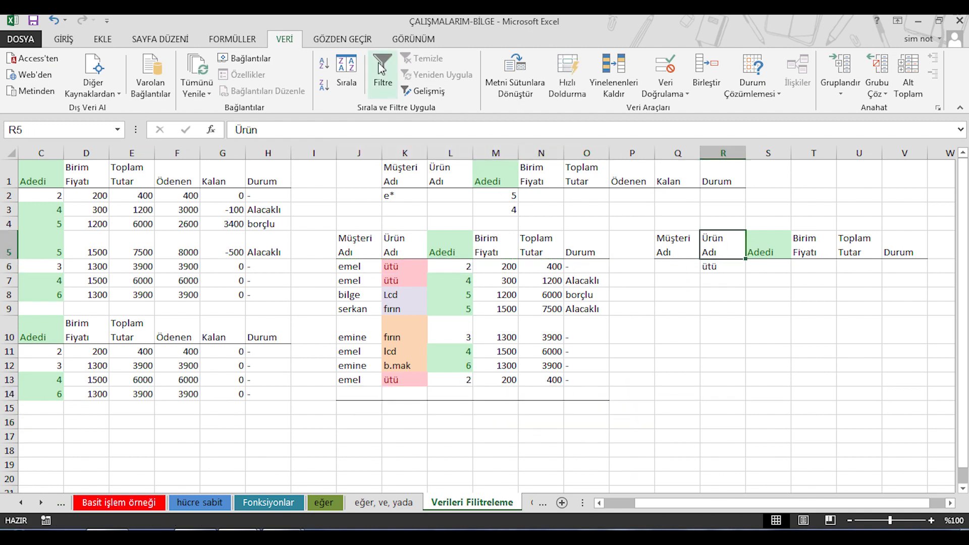
Filter list range J5:O13 with criteria R5:R6, copying unique records only to Q8
left_click(427, 91)
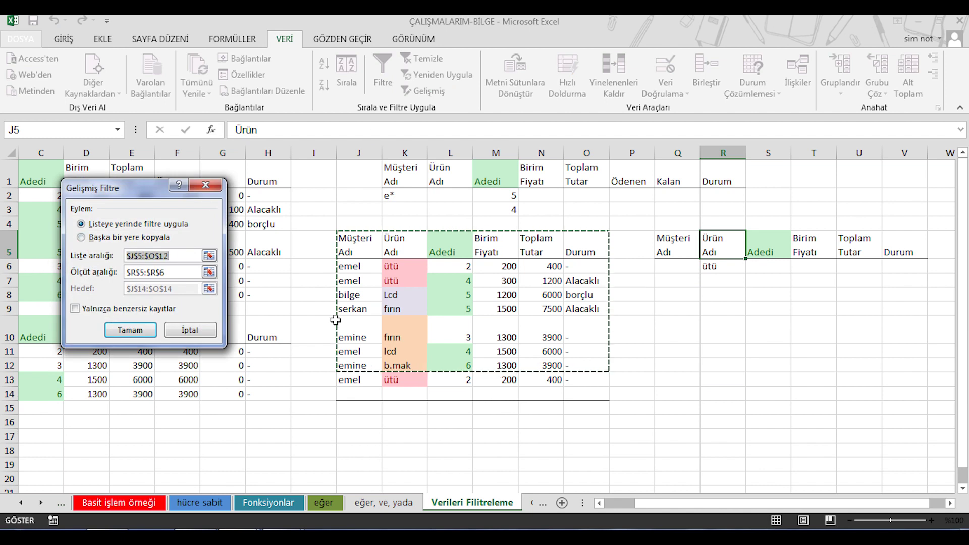
left_click(365, 238)
left_click_drag(365, 239, 572, 382)
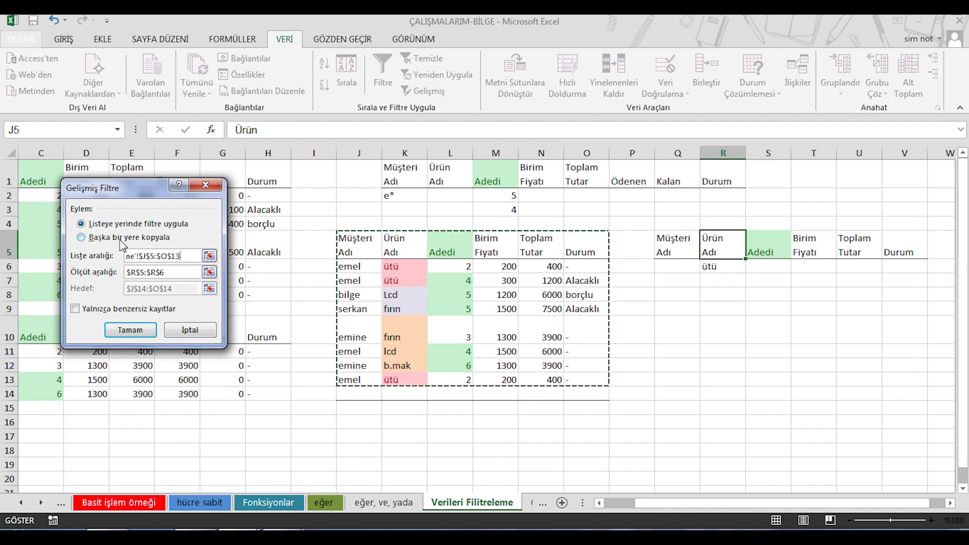
left_click(180, 276)
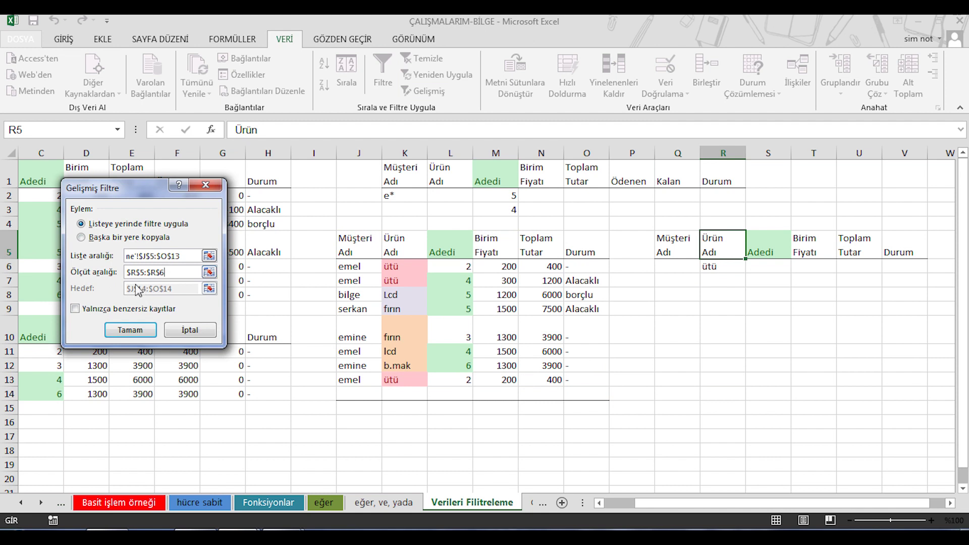
left_click(138, 242)
left_click(168, 304)
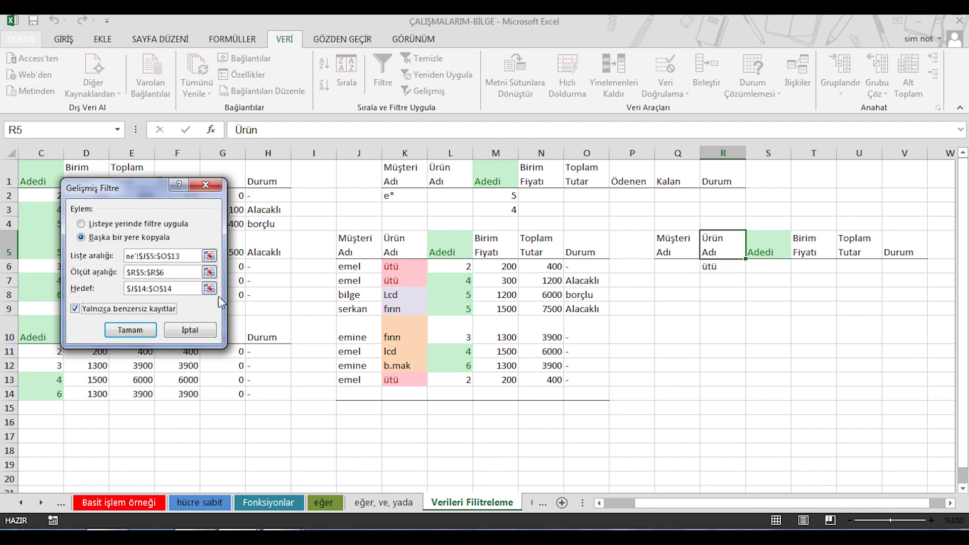
left_click_drag(178, 288, 127, 288)
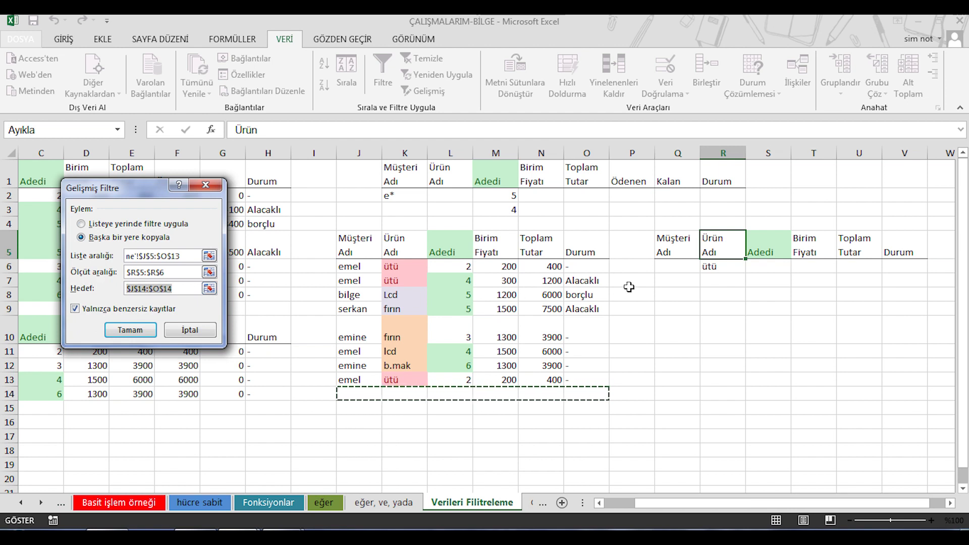
left_click(679, 298)
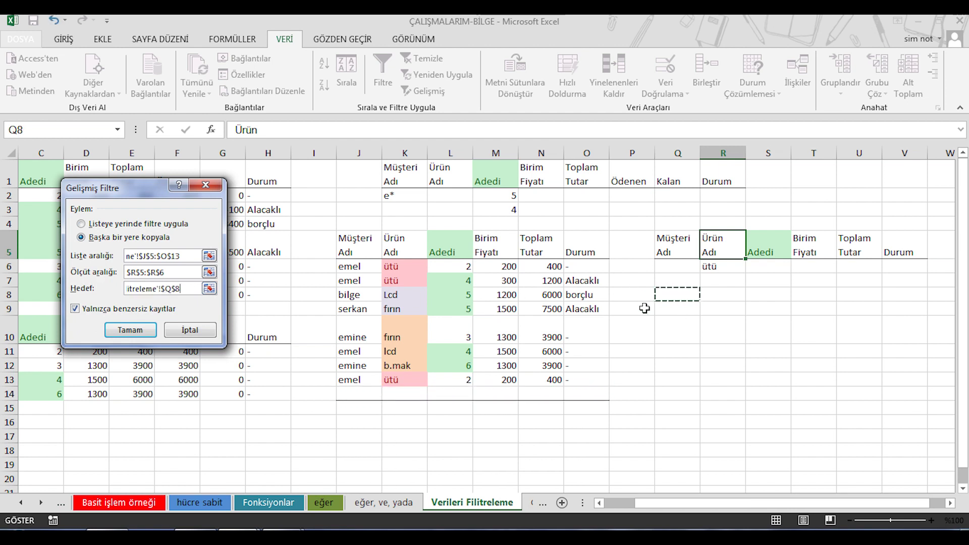
left_click(126, 331)
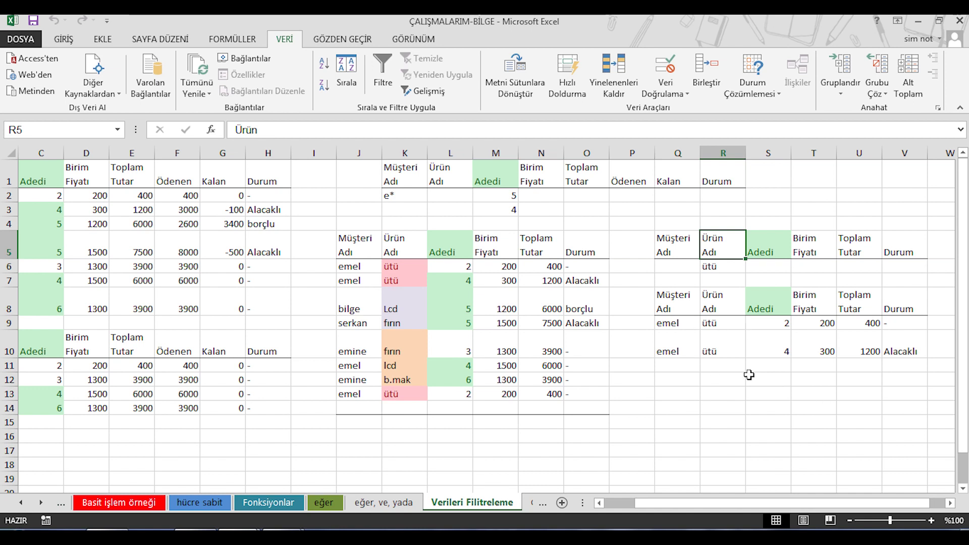
Change the customer name in J7 from emel to cem
left_click(353, 280)
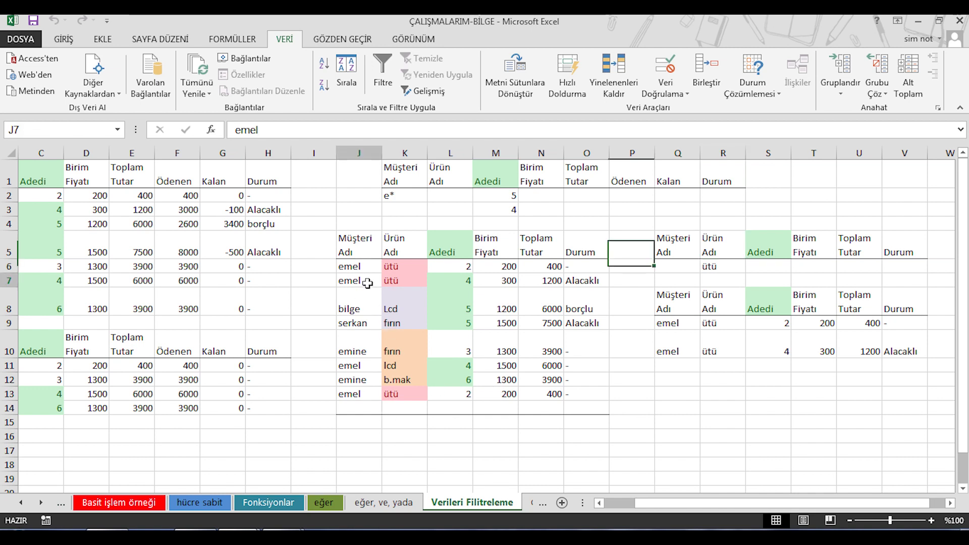
double_click(354, 280)
left_click_drag(372, 281, 266, 280)
type("cem")
key("Return")
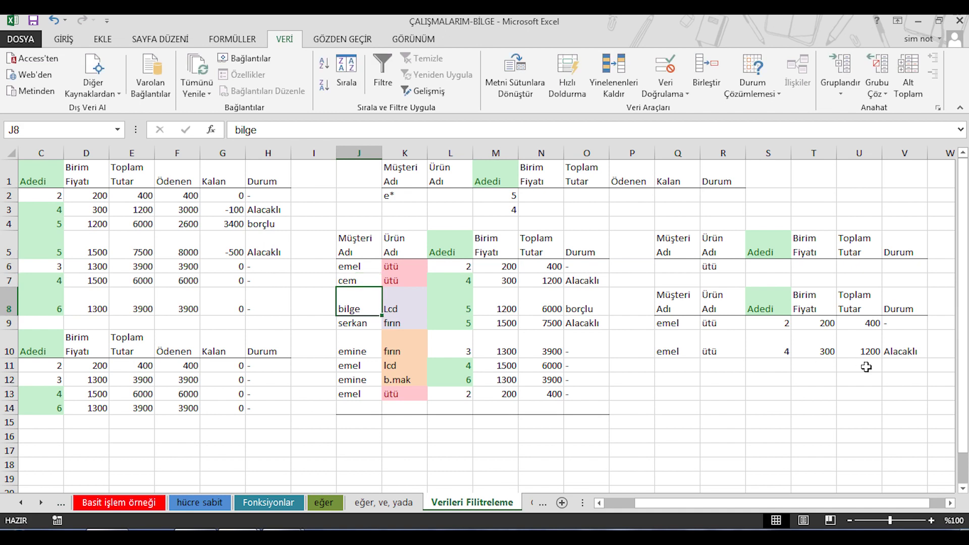
Clear the previous filter result in Q8:V10
left_click_drag(688, 293, 901, 355)
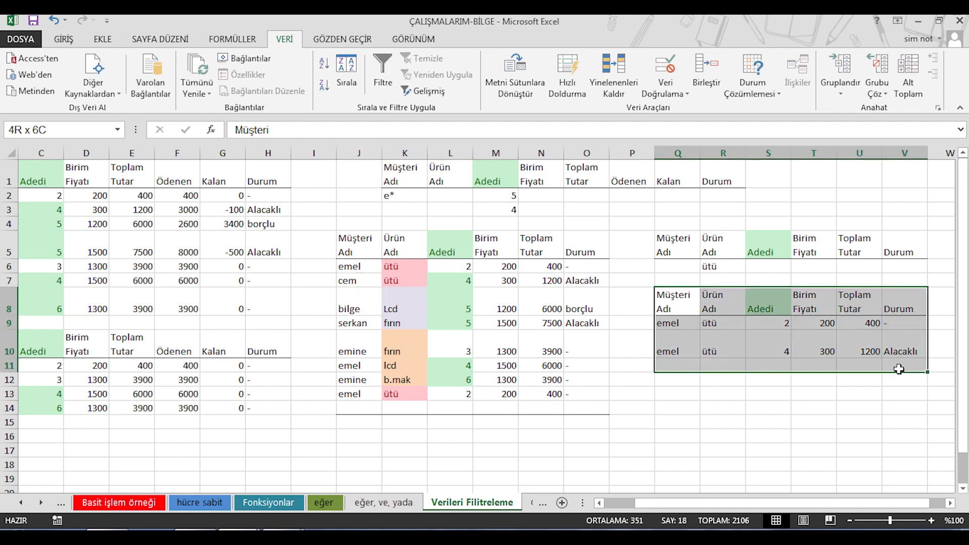
key("Delete")
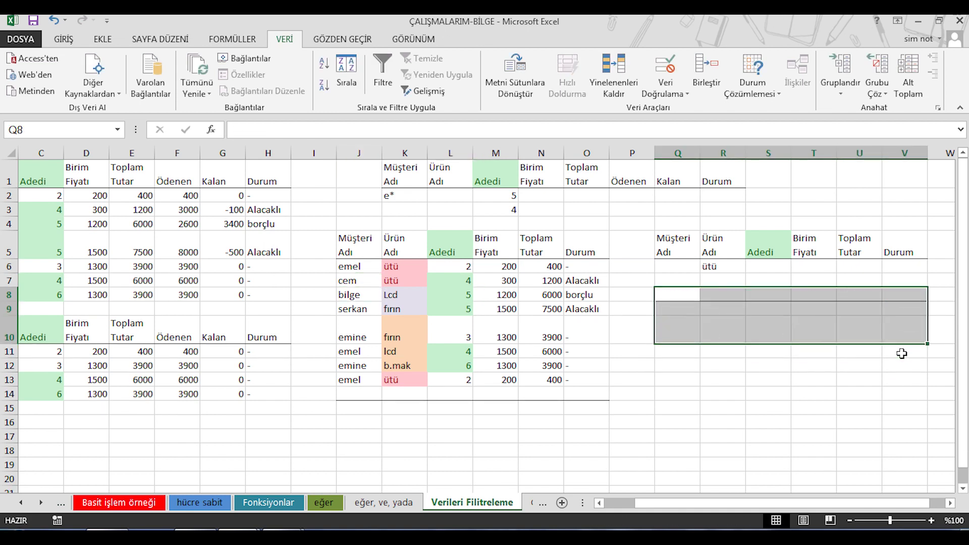
left_click(683, 290)
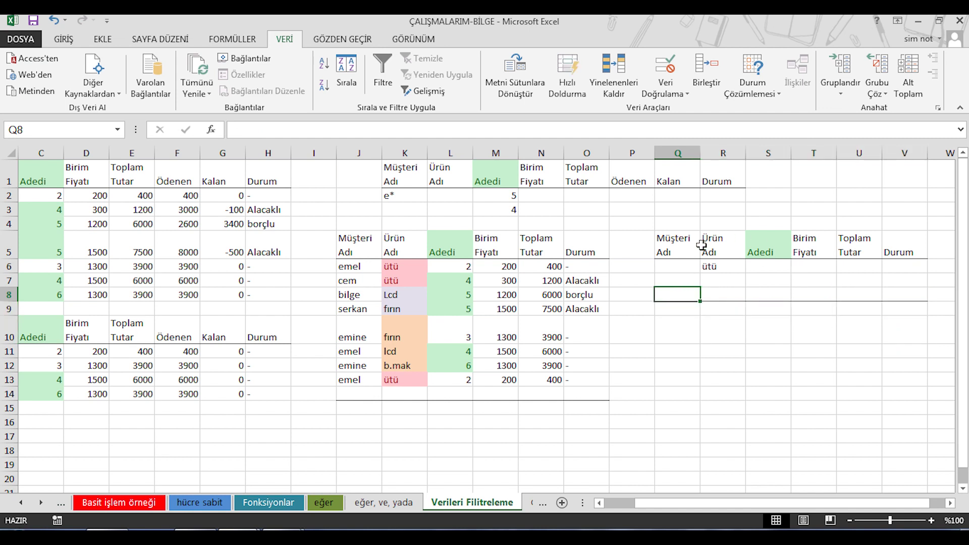
left_click(719, 252)
left_click(424, 90)
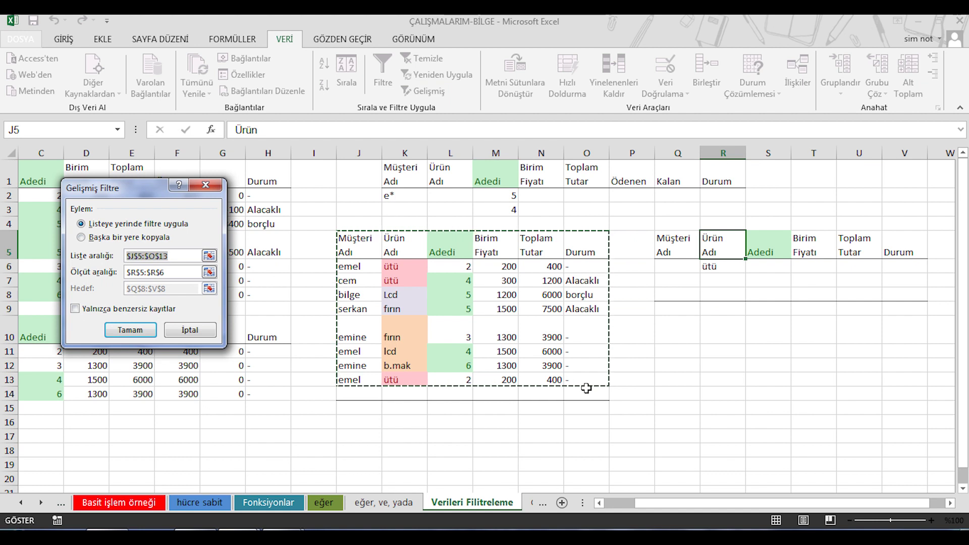
Copy unique ütü records to Q8, yielding distinct emel and cem rows
left_click(109, 238)
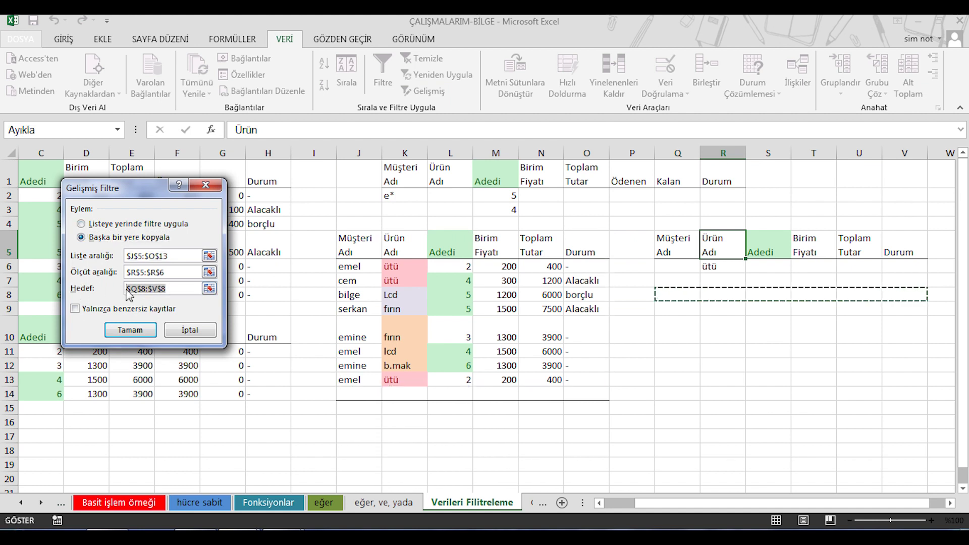
left_click(684, 296)
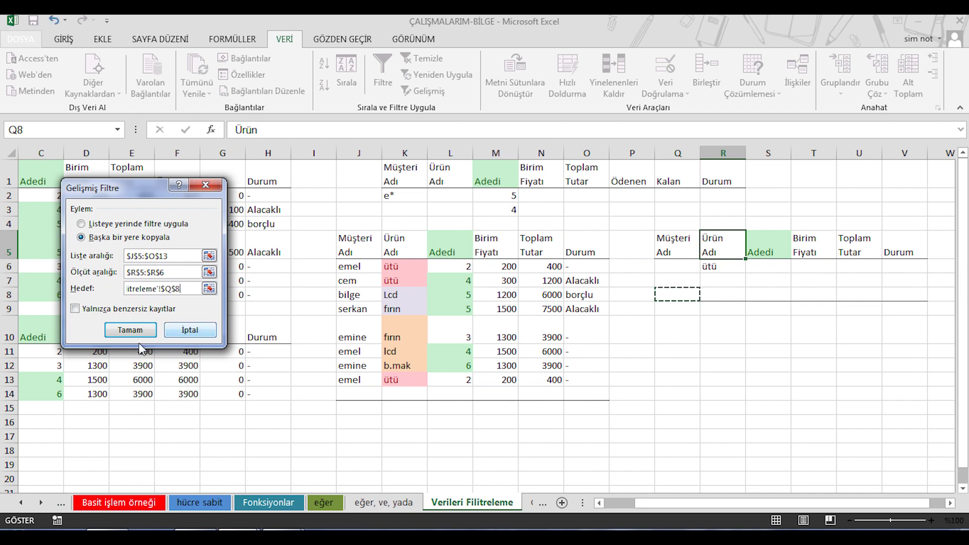
left_click(135, 309)
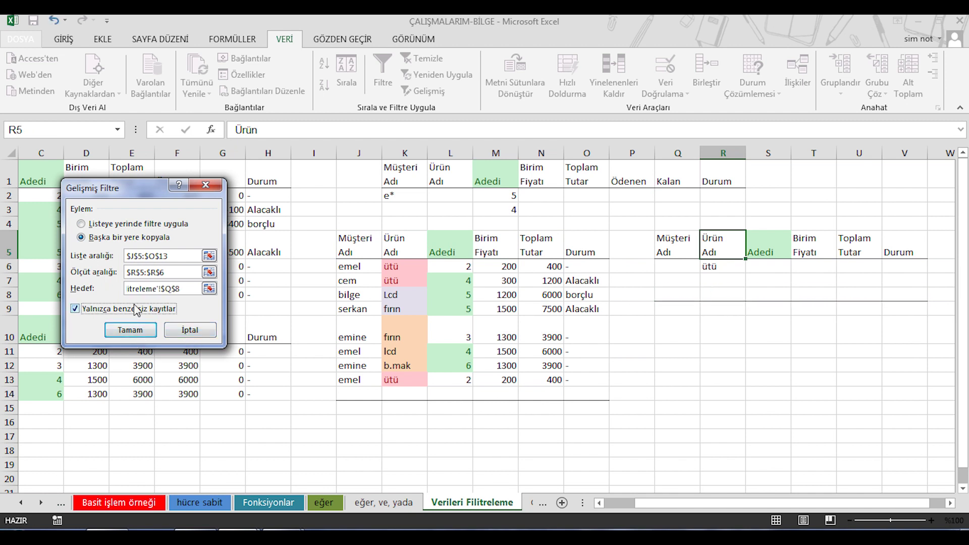
left_click(129, 330)
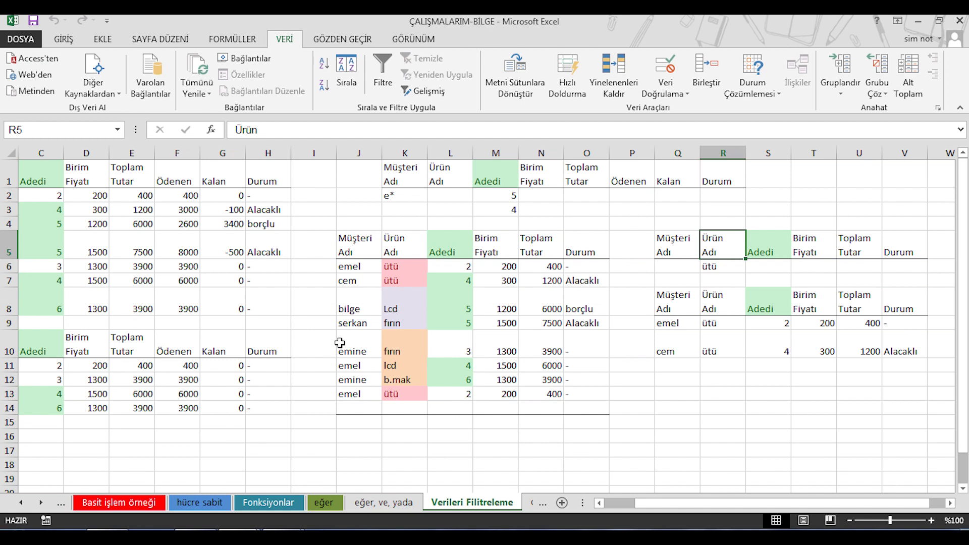